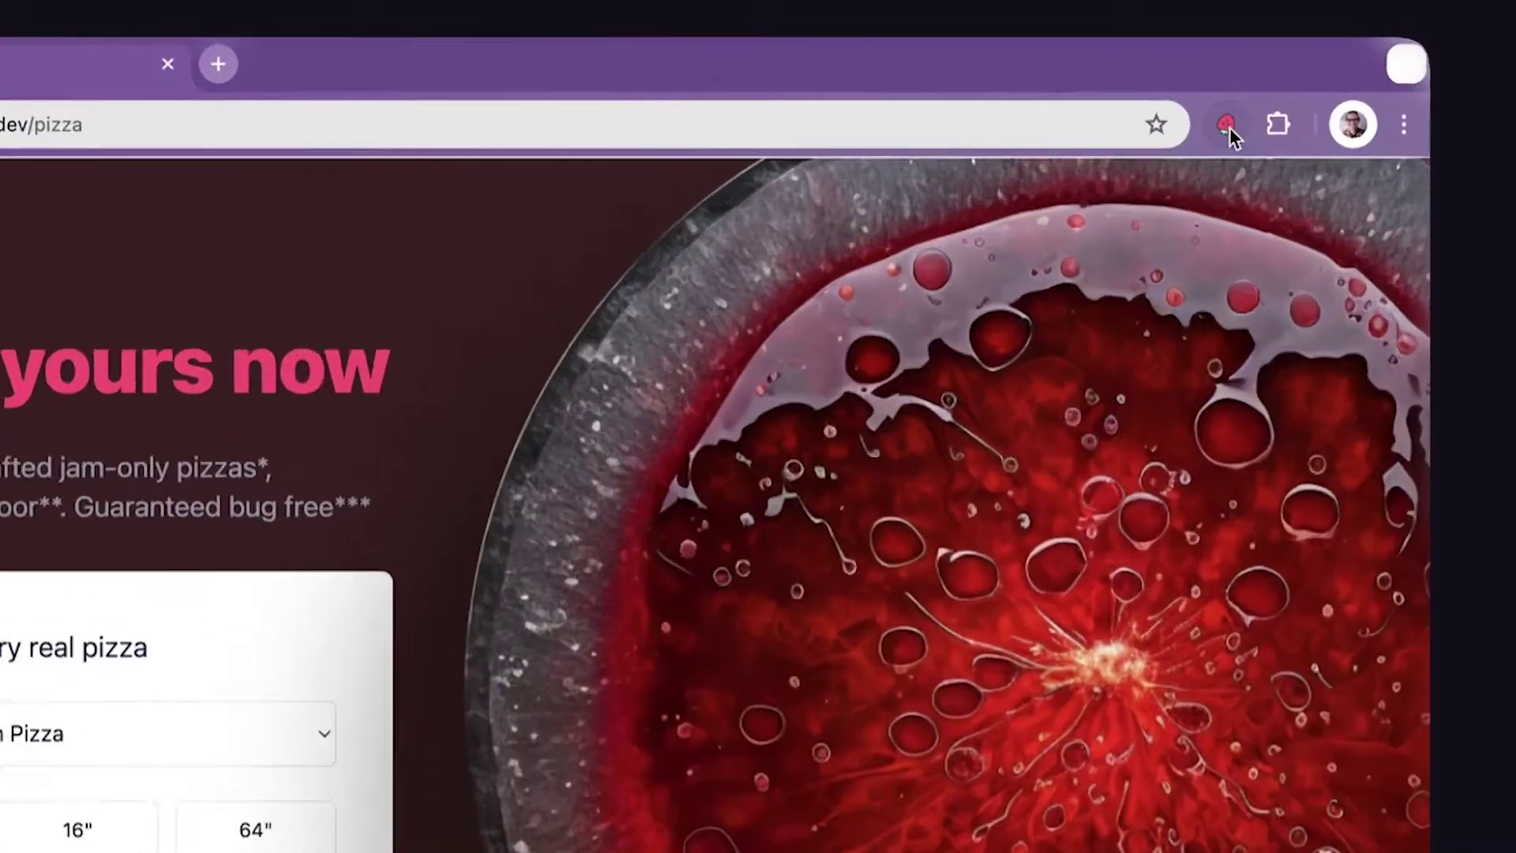
Step: Inspect the report's captured console log, then its network requests with the failing 500 POST calls
{"action": "left_click", "coordinate": [1213, 150]}
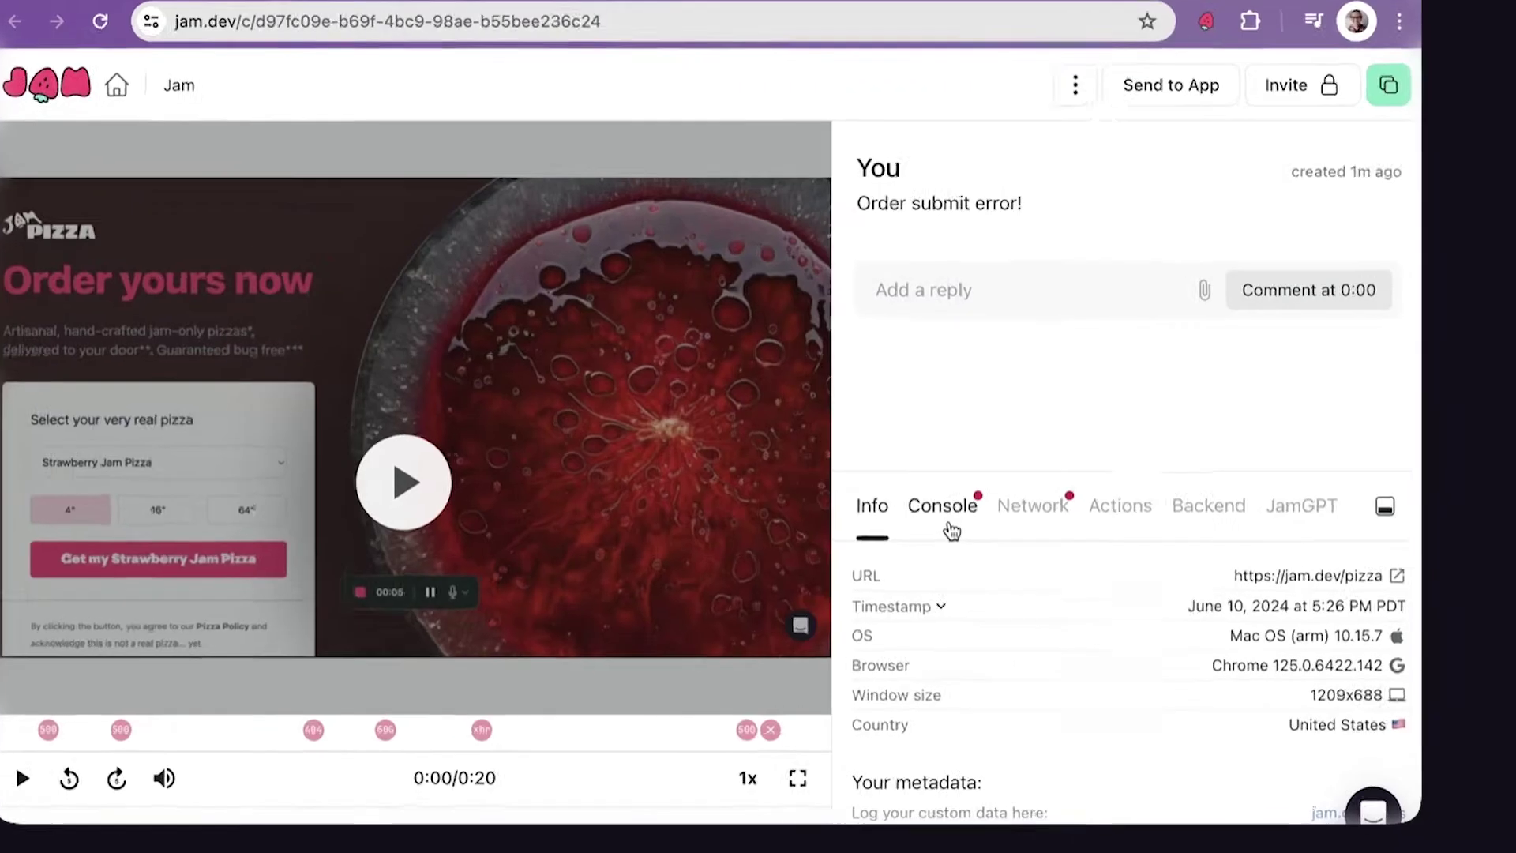
{"action": "left_click", "coordinate": [951, 529]}
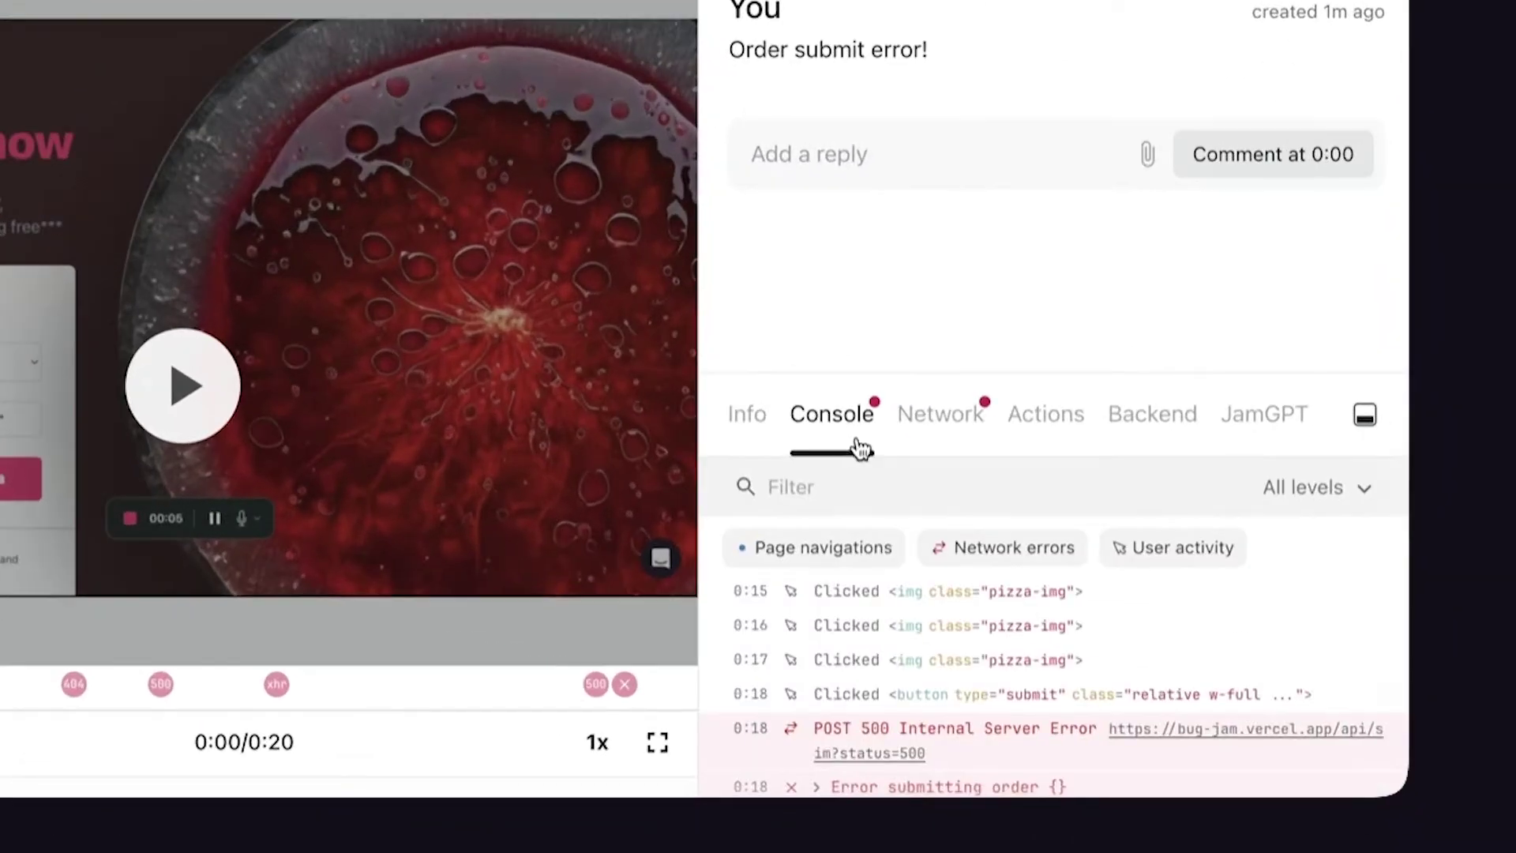
{"action": "left_click", "coordinate": [945, 447]}
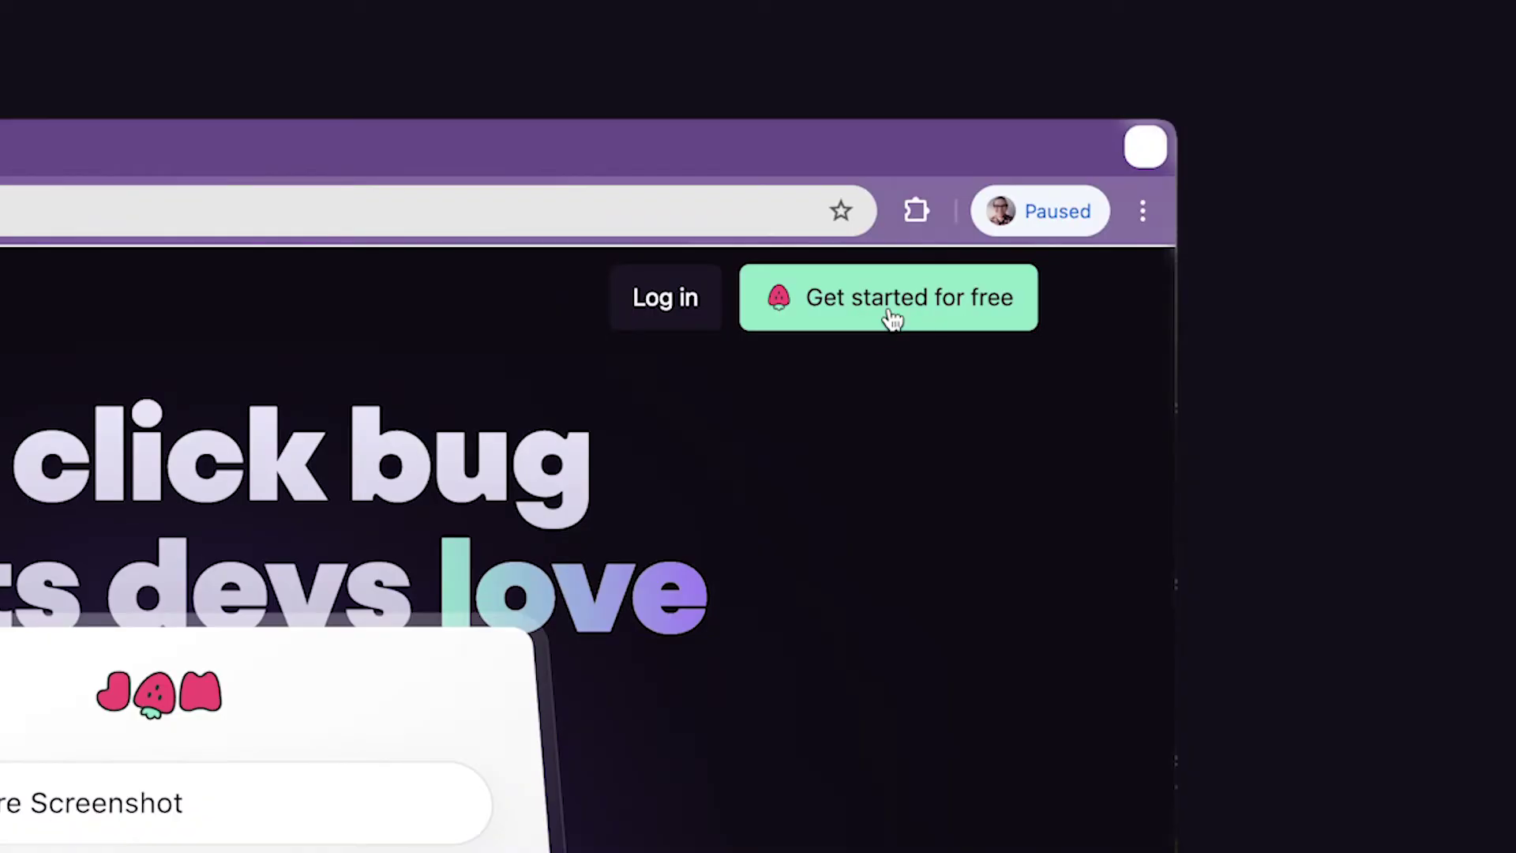
Step: Add the Jam extension from the Chrome Web Store and pin it to the toolbar
{"action": "left_click", "coordinate": [893, 320]}
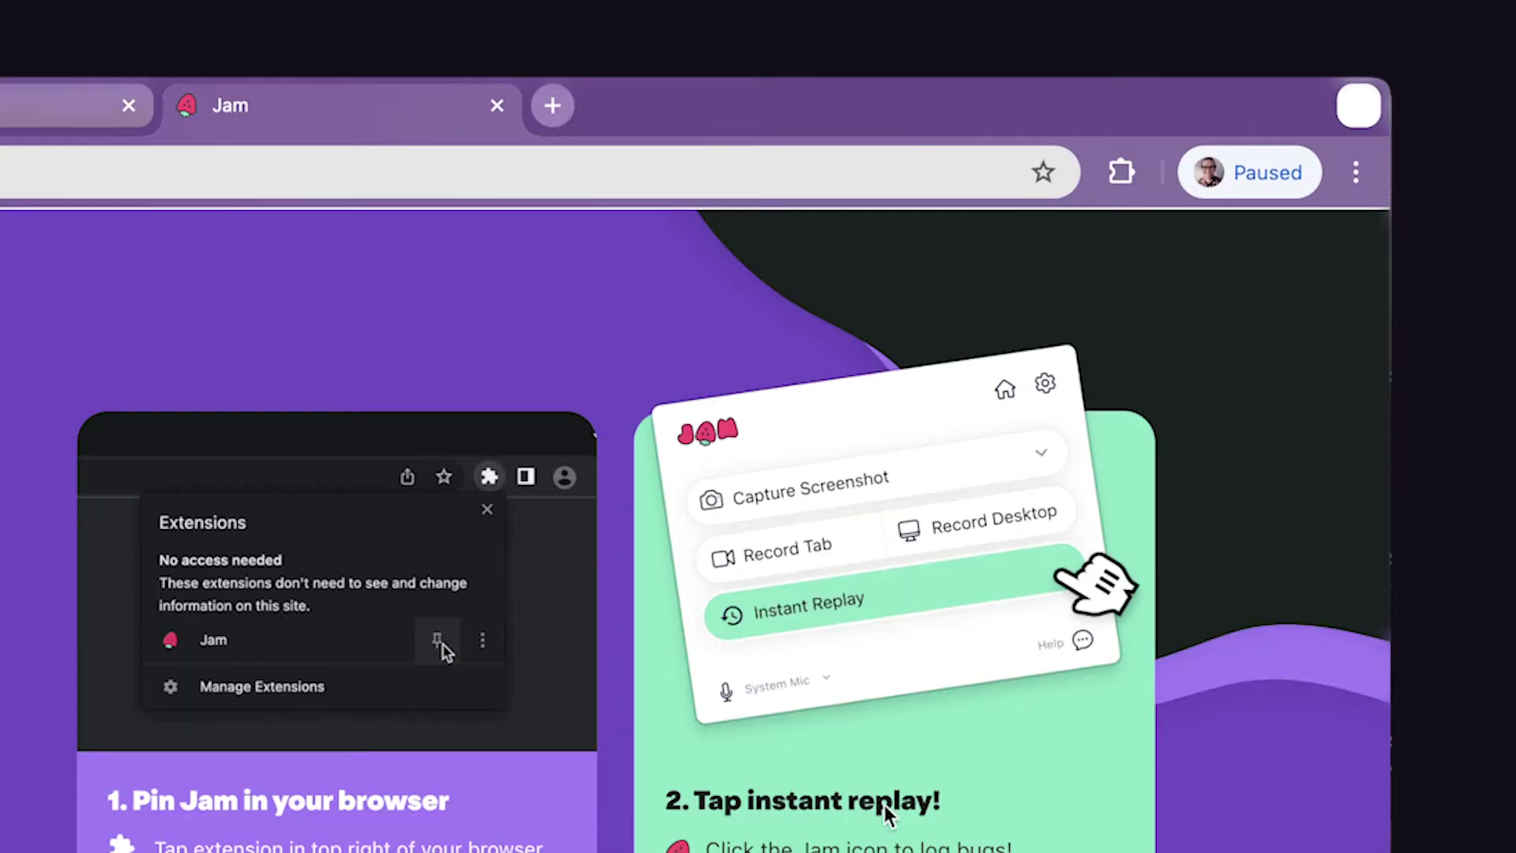
{"action": "left_click", "coordinate": [1125, 178]}
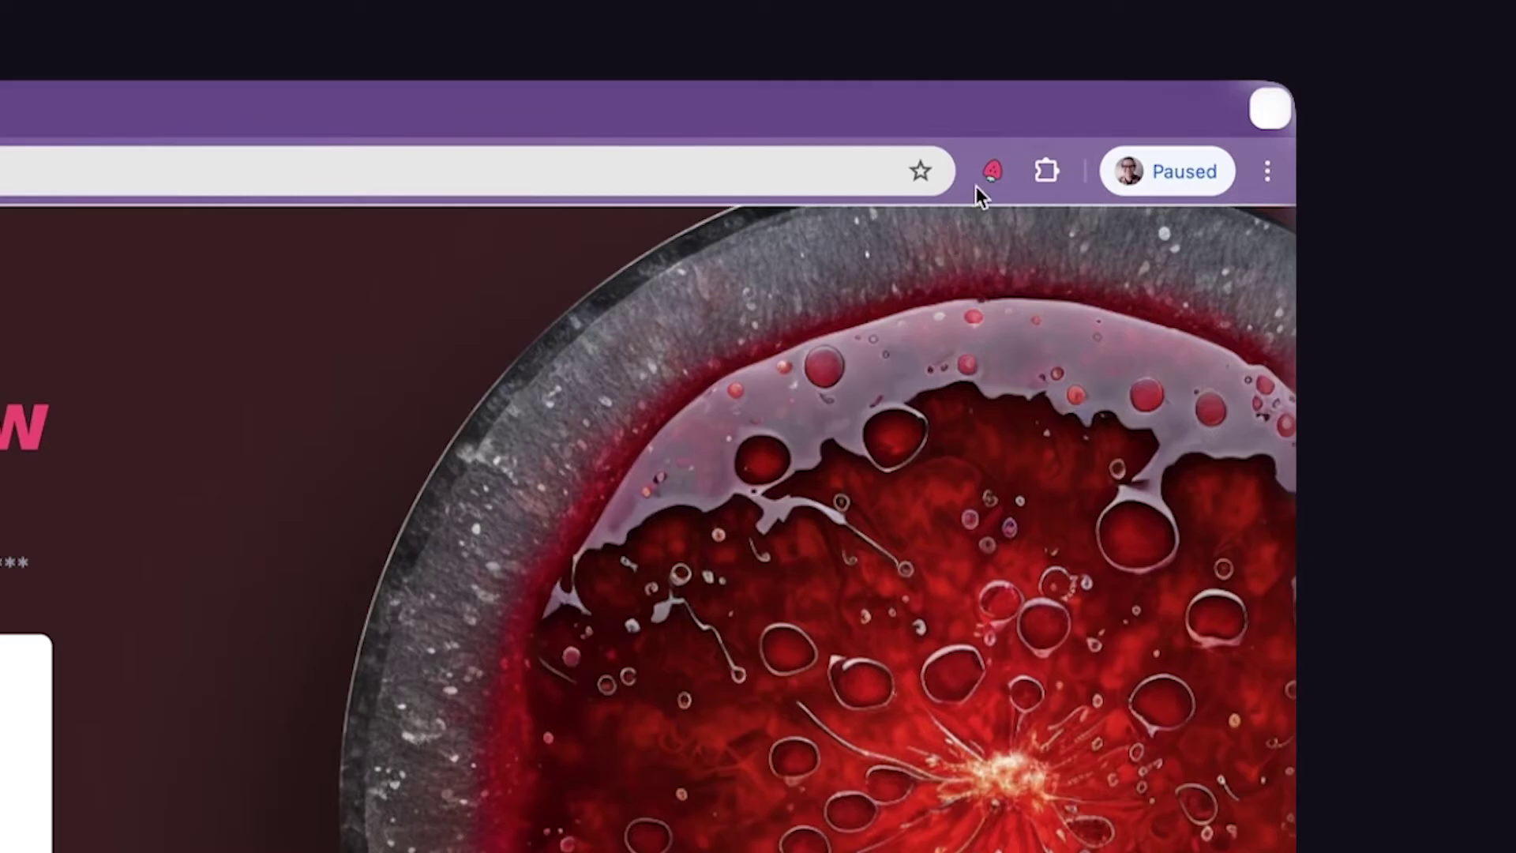
Step: Open the Jam popup over the pizza error page and choose screenshot capture
{"action": "left_click", "coordinate": [984, 174]}
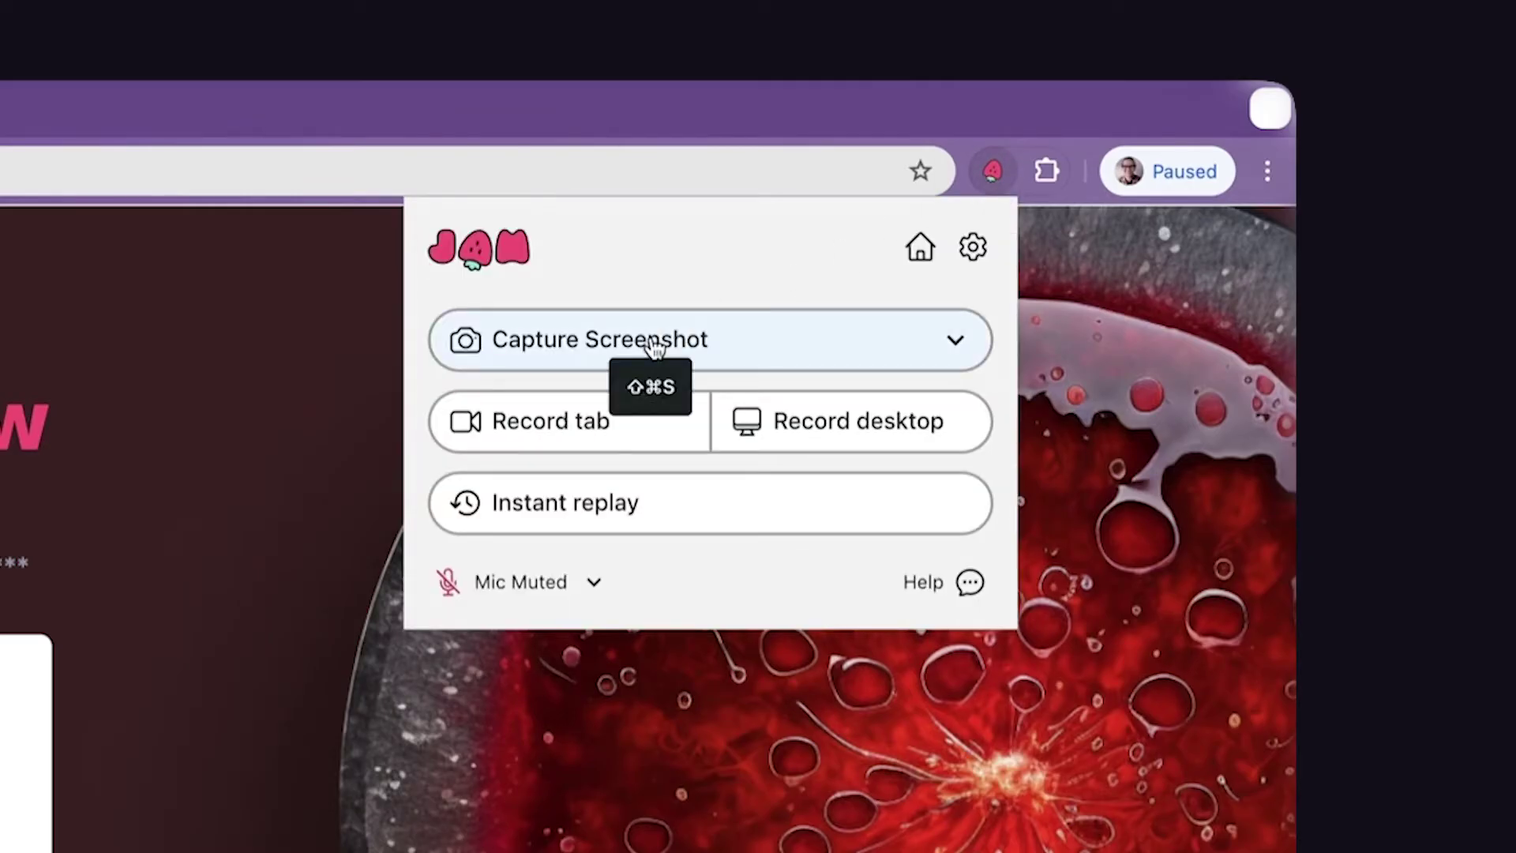
{"action": "left_click", "coordinate": [688, 353]}
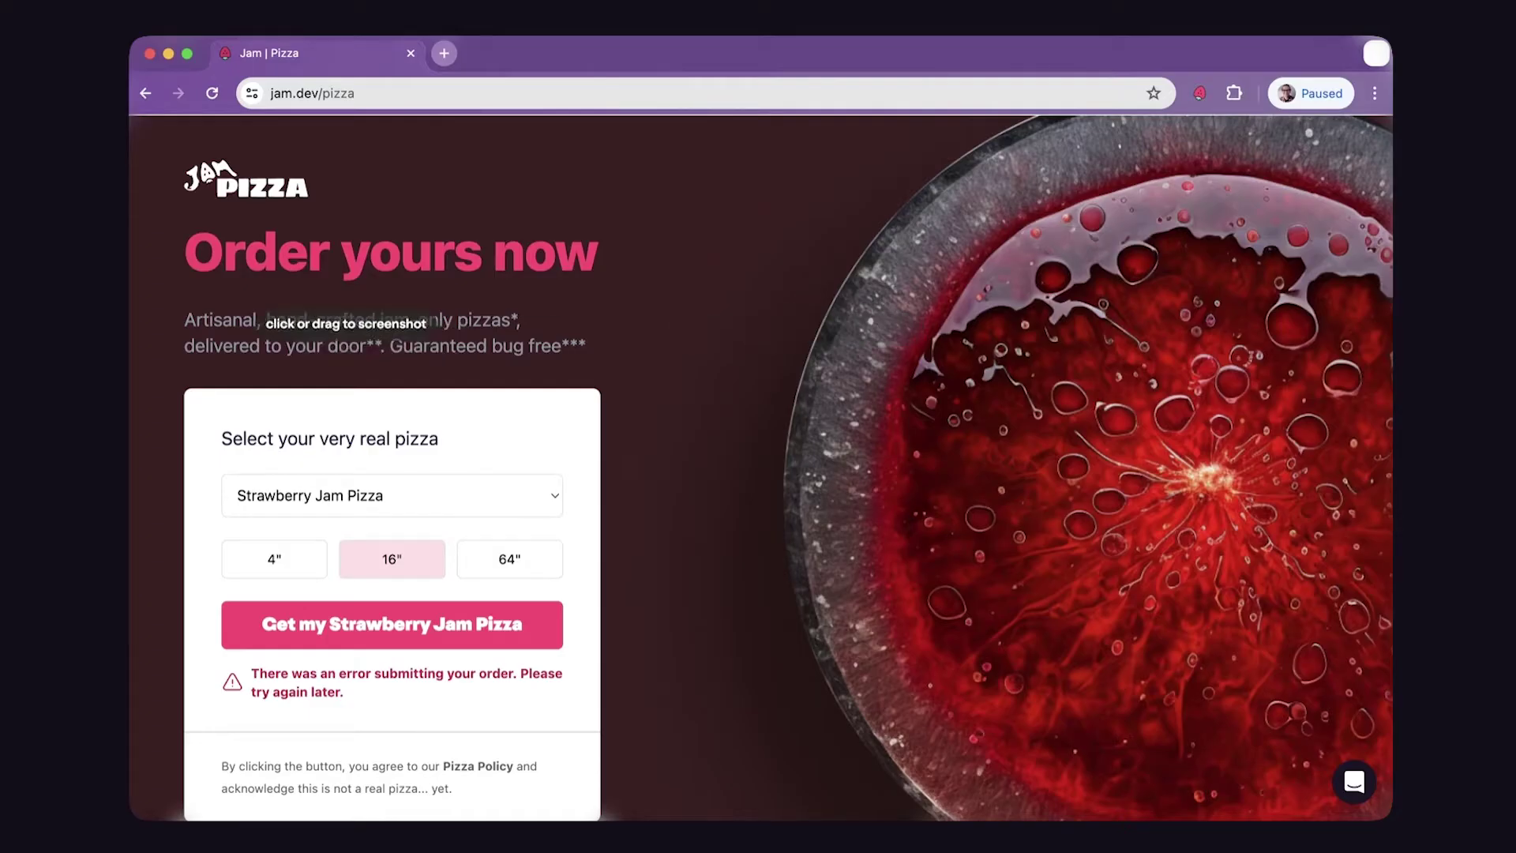
Step: Capture the logo-to-order-form region, circle the 16" size and label it 'Not working!'
{"action": "mouse_move", "coordinate": [150, 147]}
{"action": "left_mouse_down"}
{"action": "mouse_move", "coordinate": [790, 817]}
{"action": "mouse_move", "coordinate": [818, 762]}
{"action": "left_mouse_up"}
{"action": "left_click", "coordinate": [497, 222]}
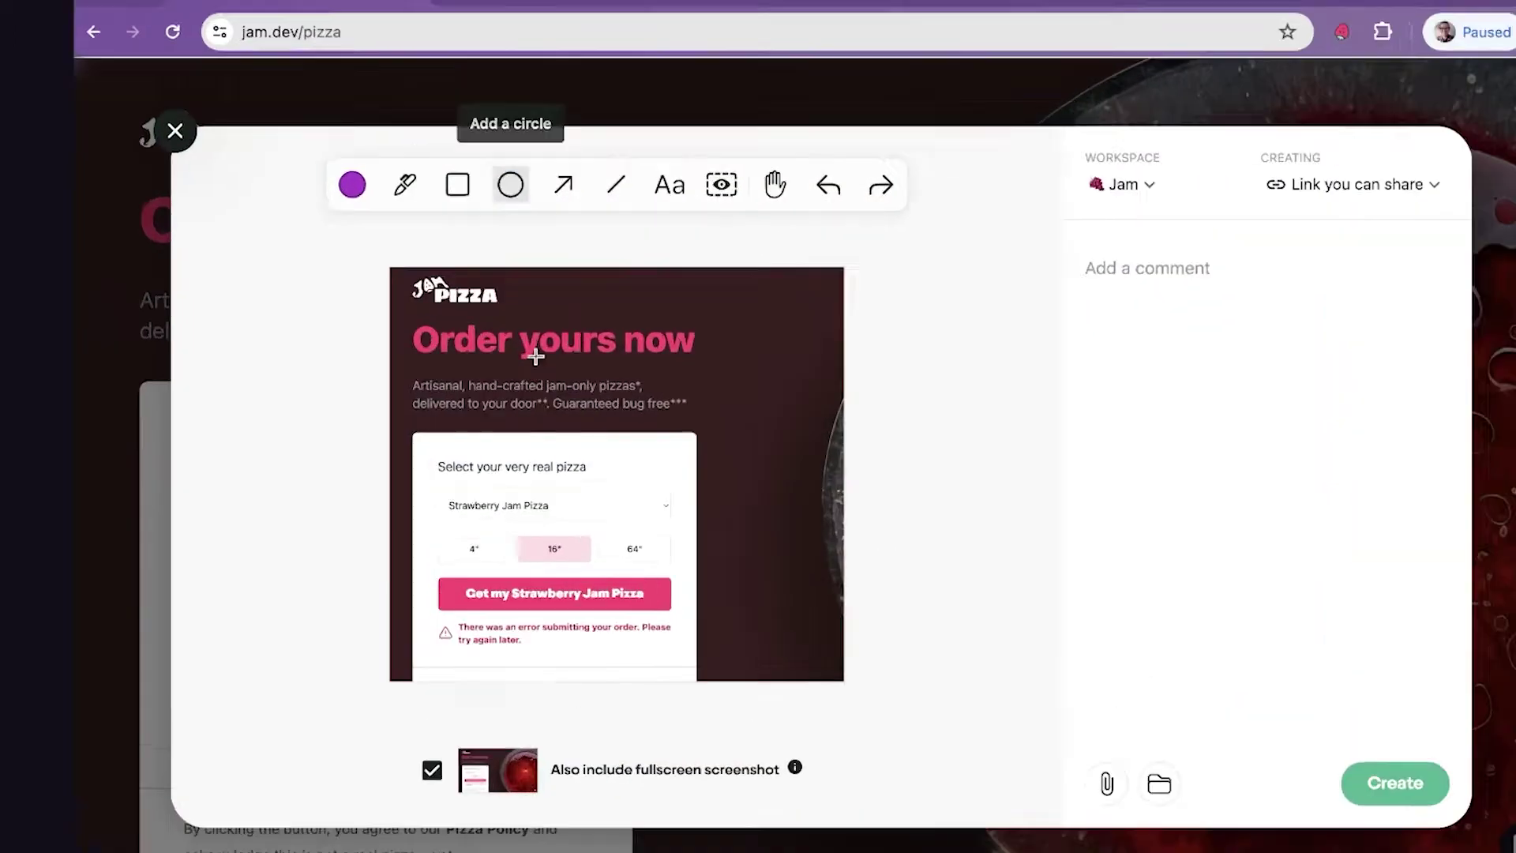
{"action": "mouse_move", "coordinate": [472, 500]}
{"action": "left_mouse_down"}
{"action": "mouse_move", "coordinate": [563, 539]}
{"action": "mouse_move", "coordinate": [565, 592]}
{"action": "left_mouse_up"}
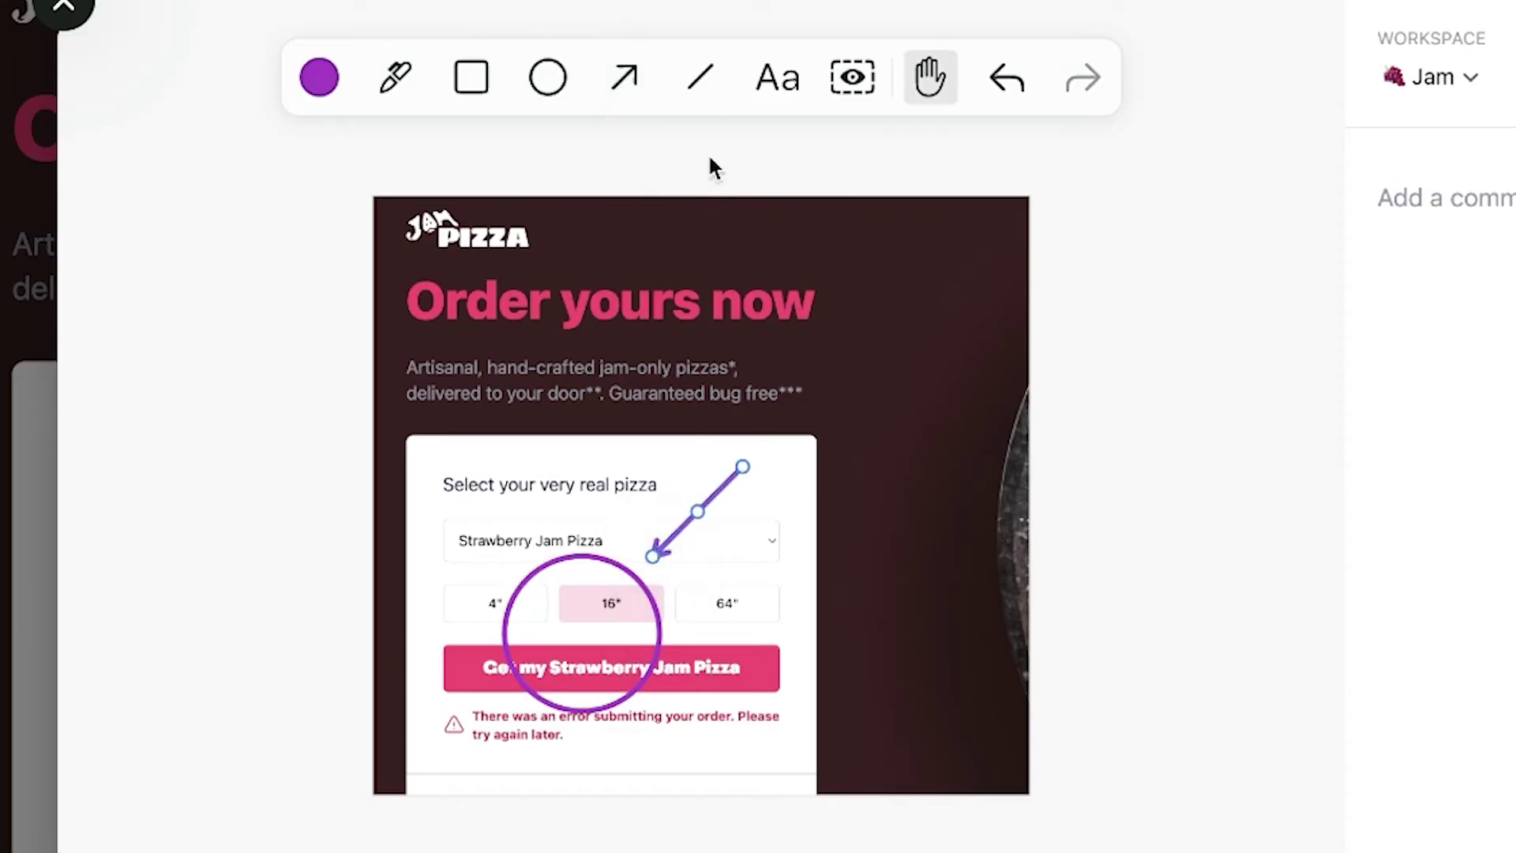
{"action": "left_click", "coordinate": [777, 76]}
{"action": "left_click", "coordinate": [689, 383]}
{"action": "type", "text": "Not working!"}
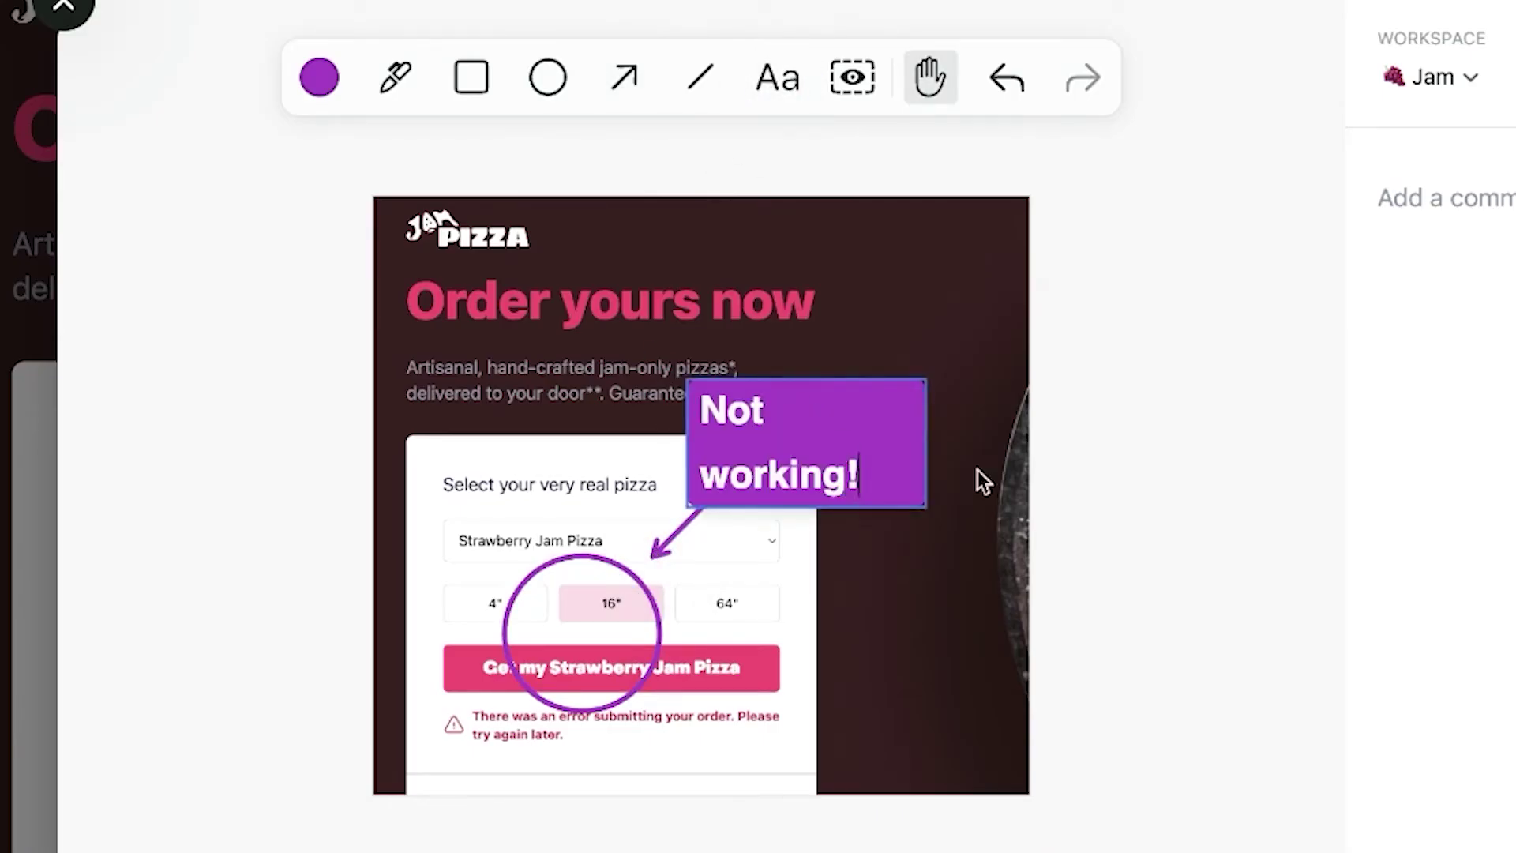
{"action": "left_click", "coordinate": [926, 620]}
Step: Blur the tagline, add the 'Order submit error!' comment and create the report
{"action": "left_click", "coordinate": [852, 77]}
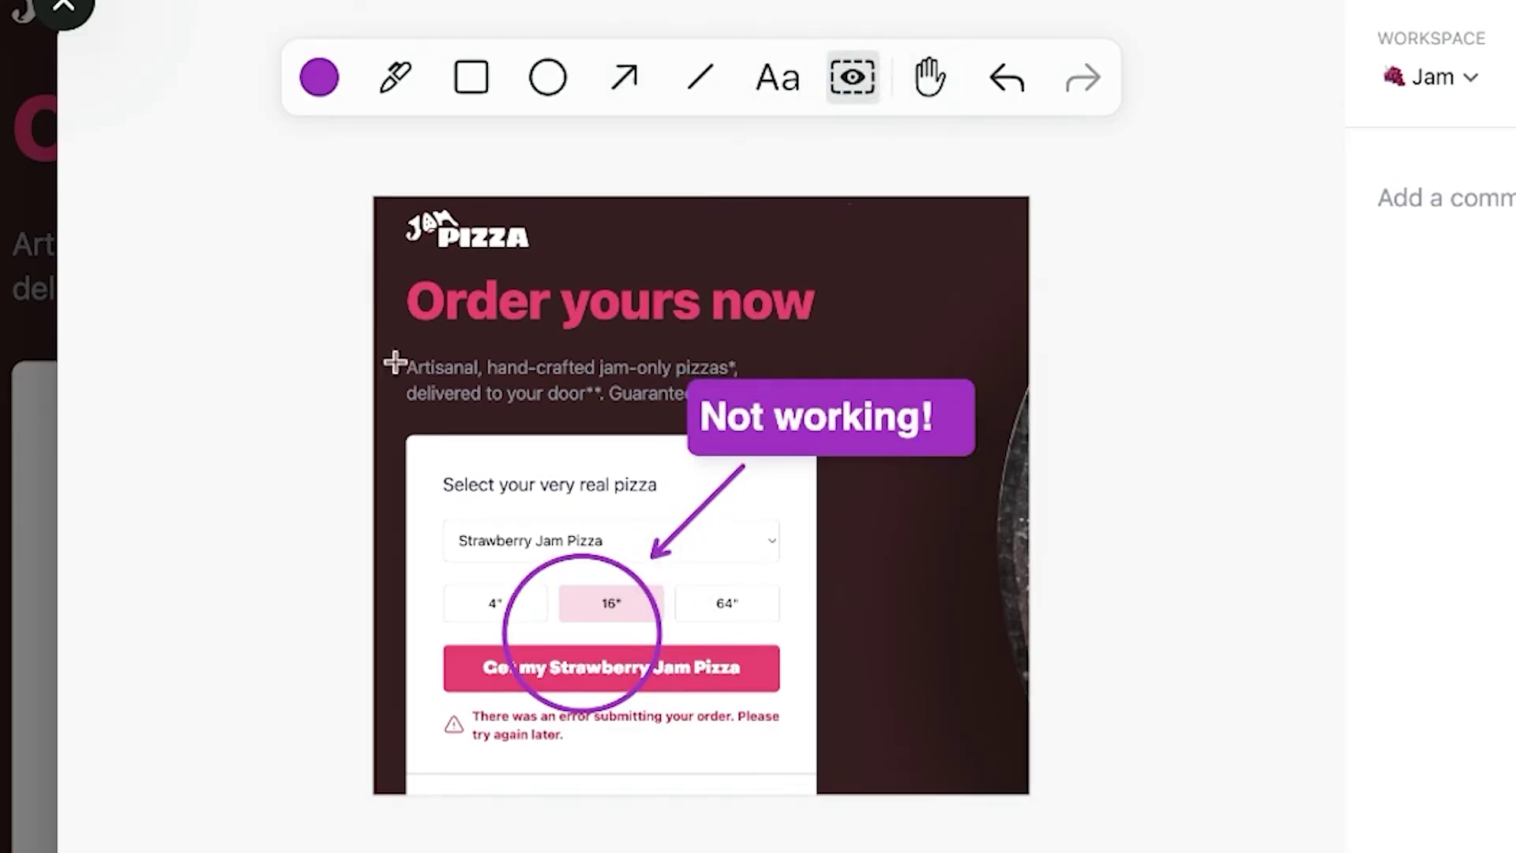
{"action": "left_click_drag", "start_coordinate": [403, 347], "coordinate": [662, 411]}
{"action": "type", "text": "Order submit error!"}
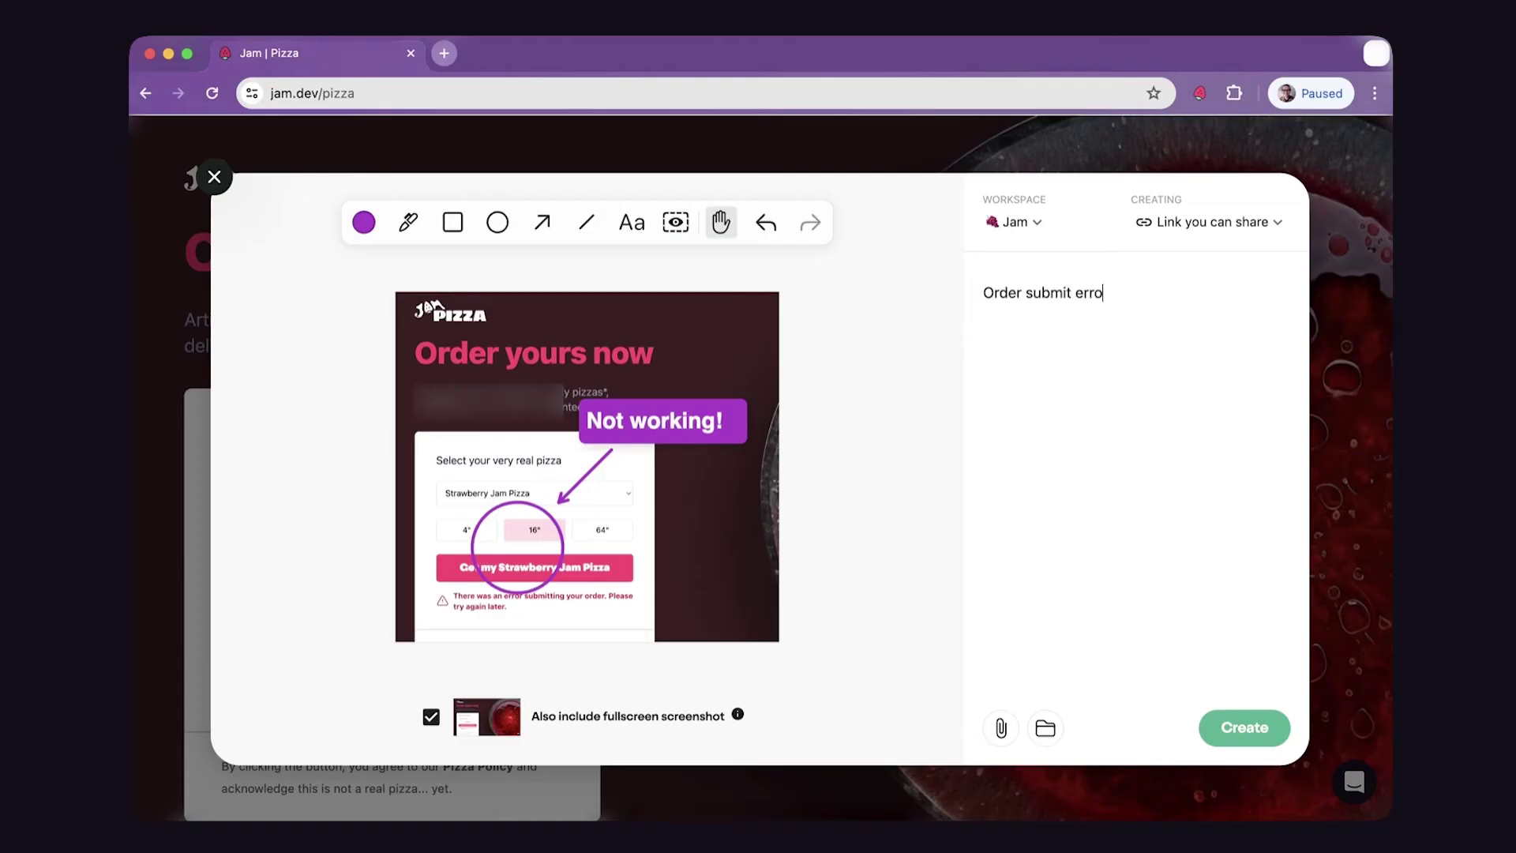
{"action": "left_click", "coordinate": [1242, 728]}
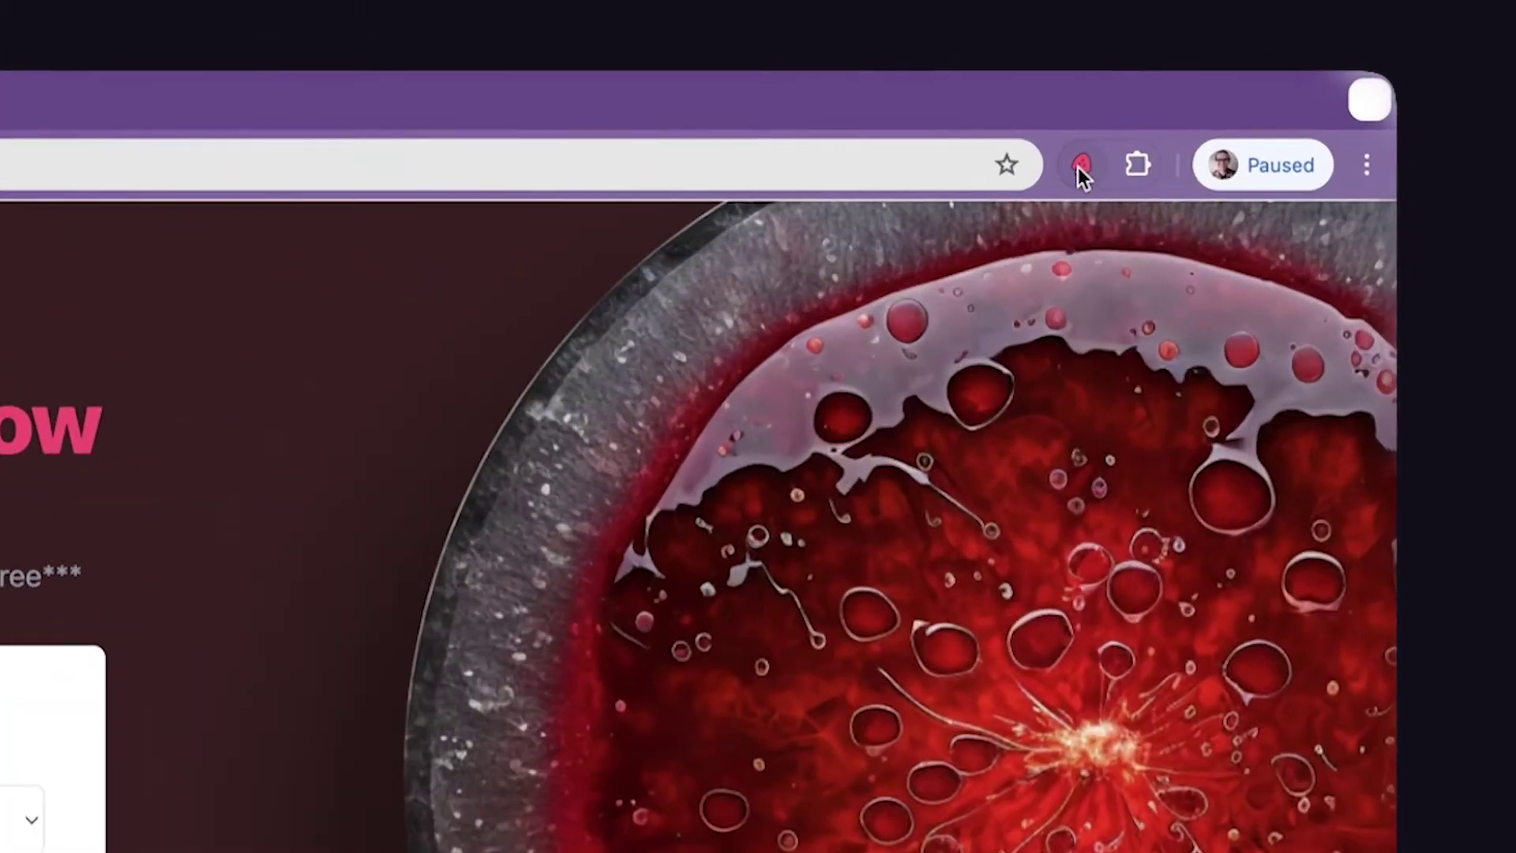
Step: Record the tab while choosing the 16" size and submitting the order to trigger the error
{"action": "left_click", "coordinate": [1209, 96]}
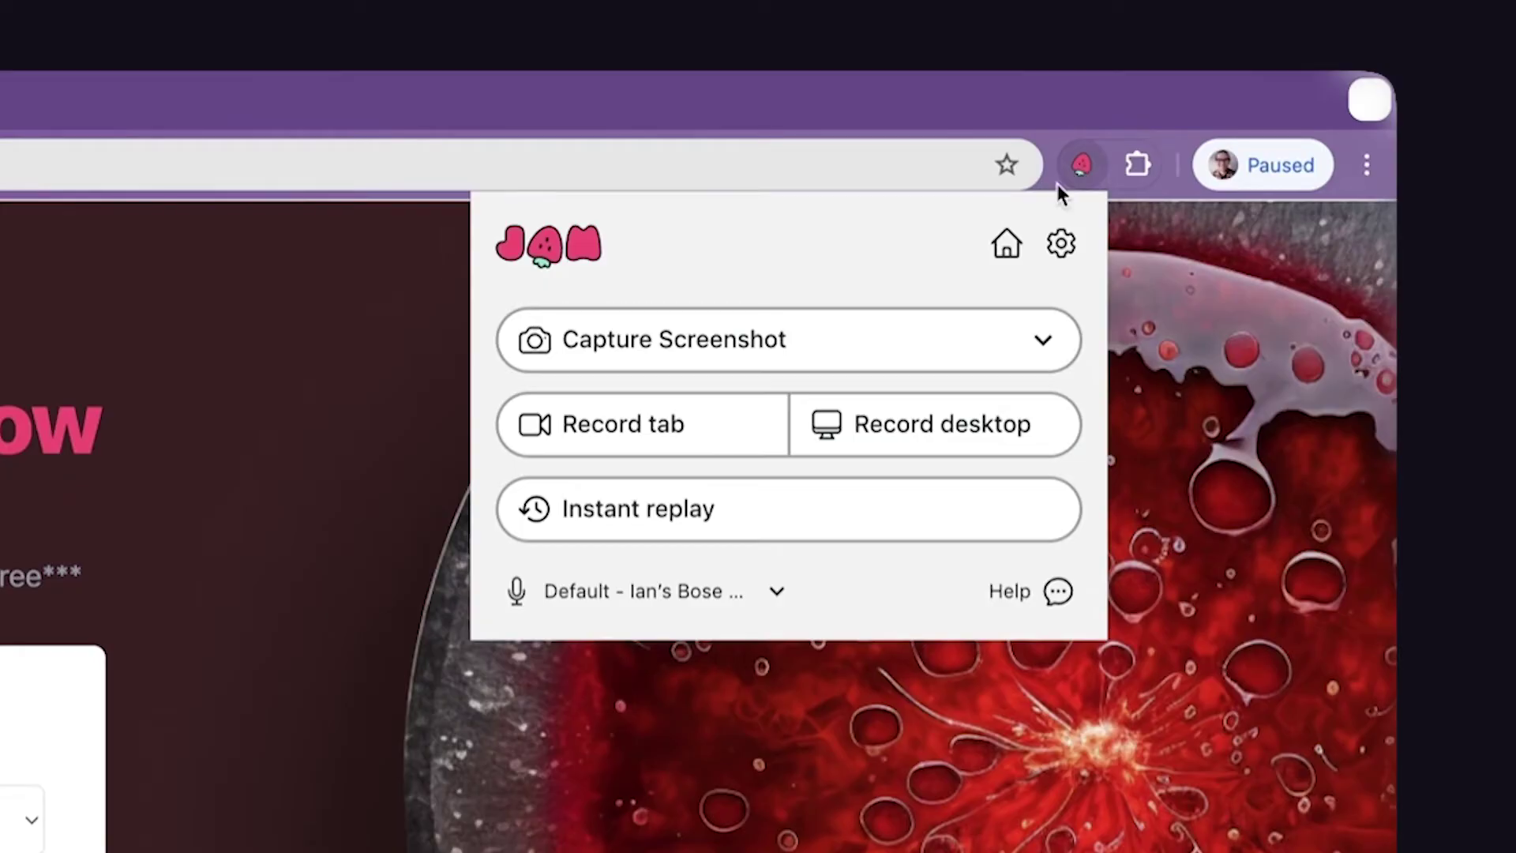
{"action": "left_click", "coordinate": [700, 427]}
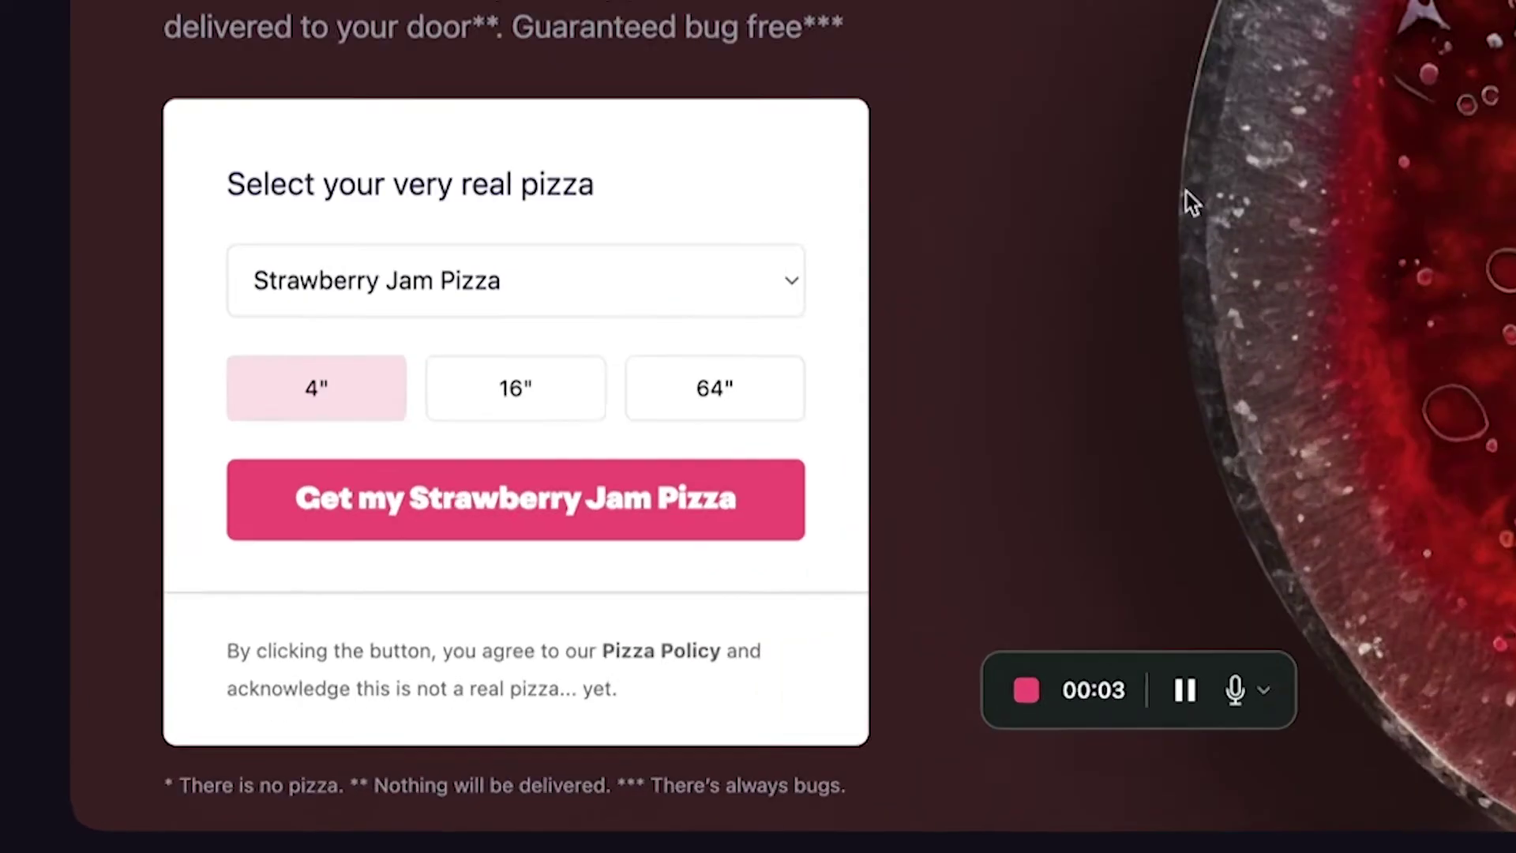
{"action": "left_click", "coordinate": [435, 555]}
{"action": "left_click", "coordinate": [545, 478]}
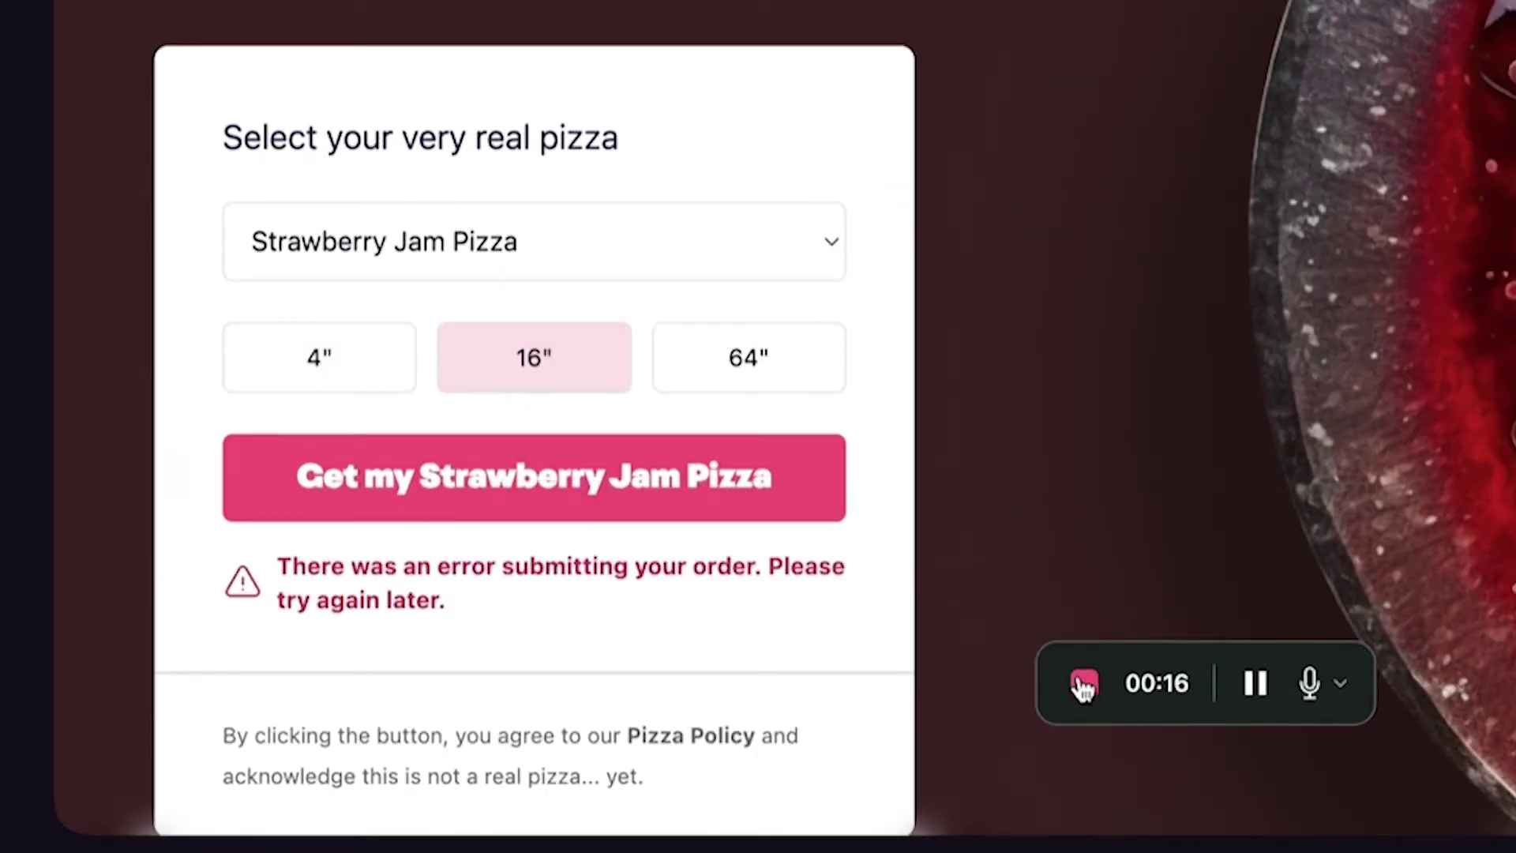
{"action": "left_click", "coordinate": [1084, 687]}
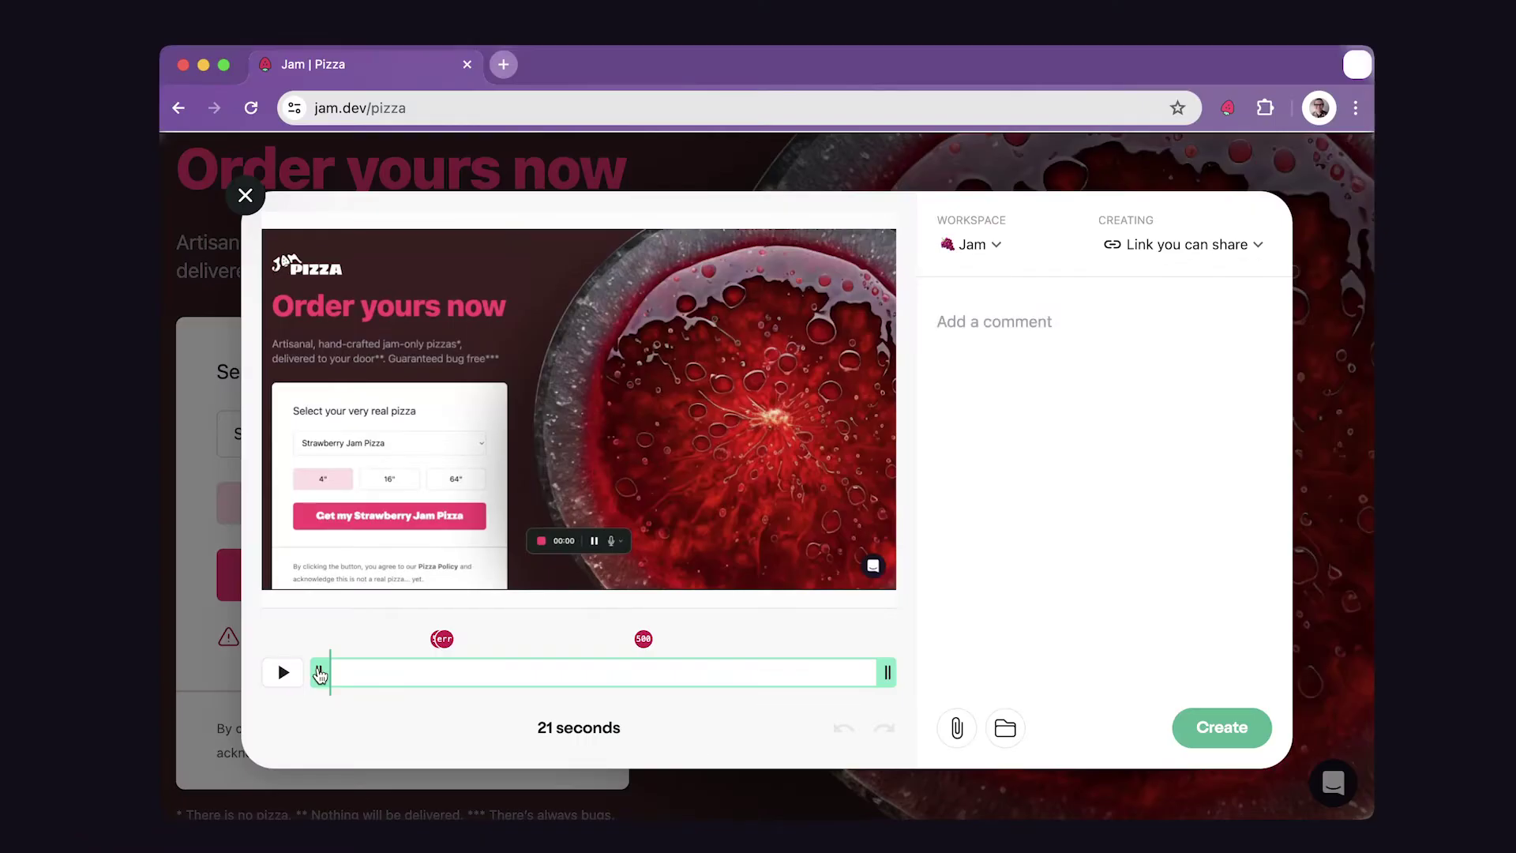
Step: Trim the clip to about 6 seconds around the error, add an order-submit comment, and create the report
{"action": "left_click_drag", "start_coordinate": [401, 674], "coordinate": [402, 674]}
{"action": "left_click_drag", "start_coordinate": [888, 673], "coordinate": [579, 674]}
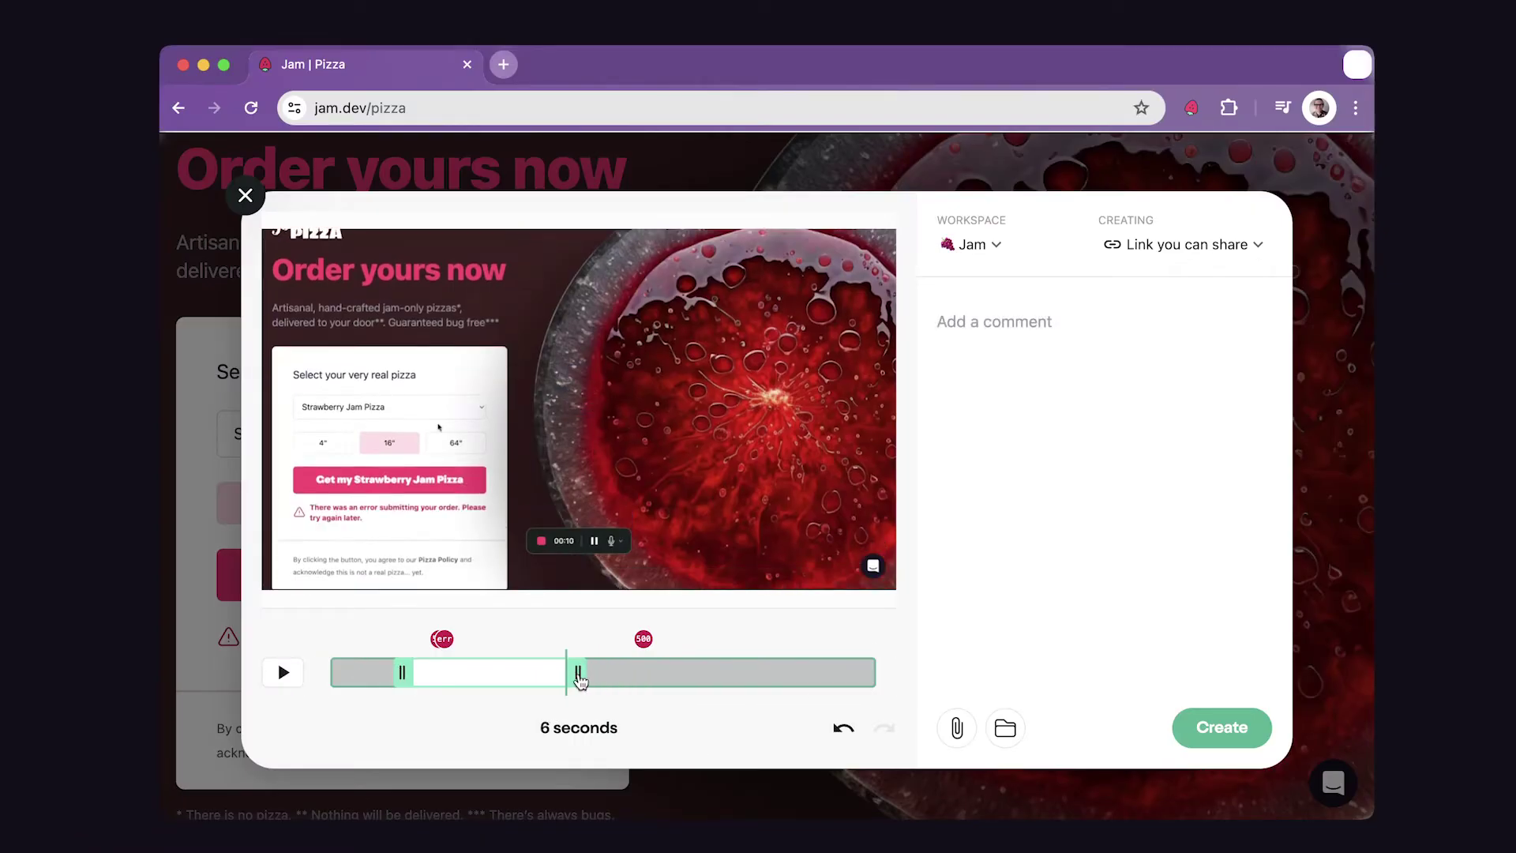
{"action": "left_click", "coordinate": [284, 672]}
{"action": "type", "text": "Order submit error!"}
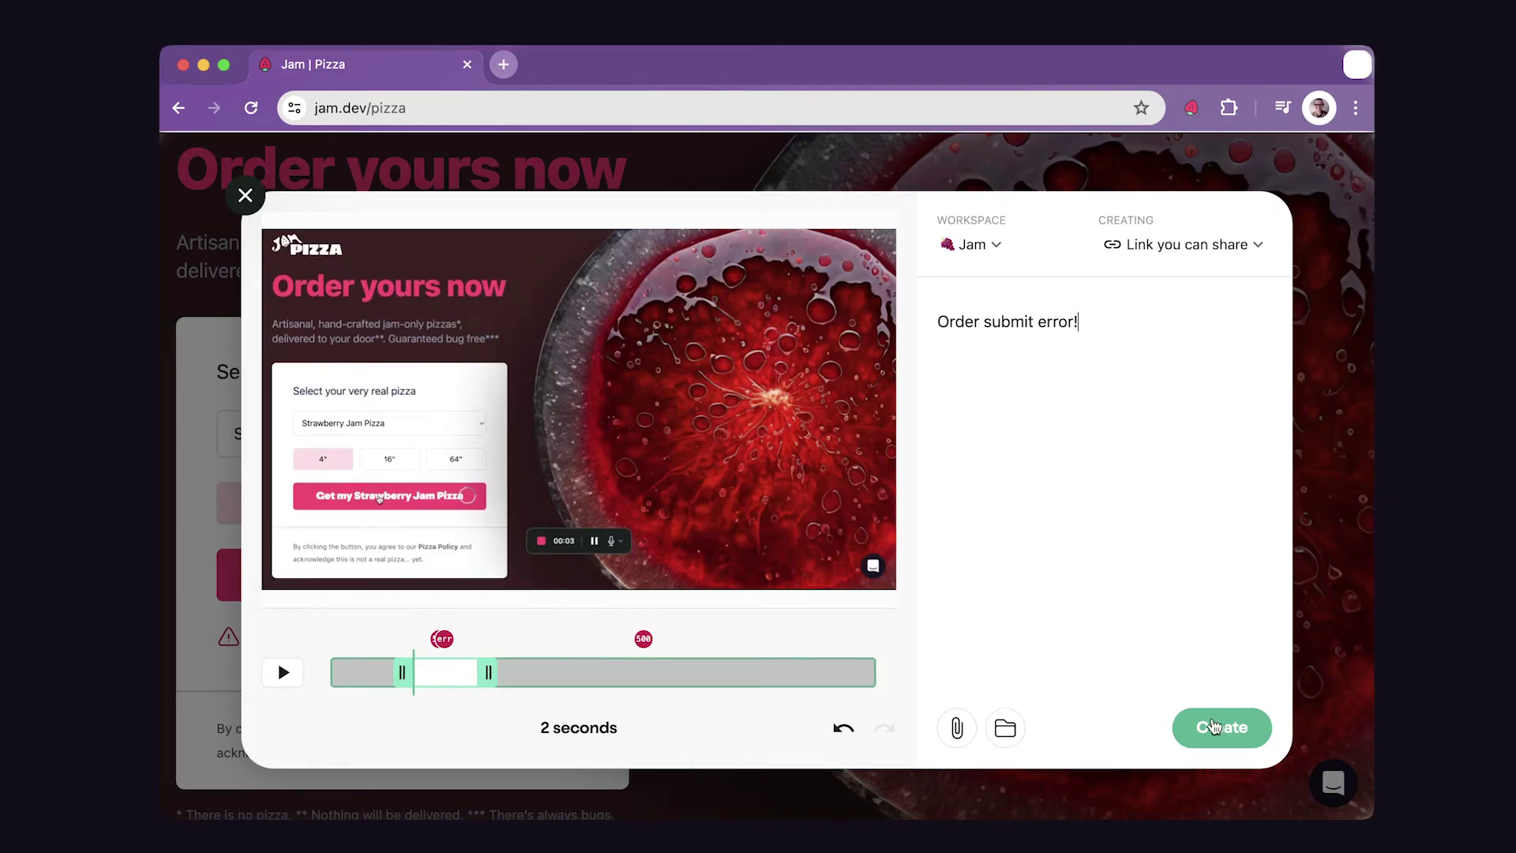
{"action": "left_click", "coordinate": [1213, 726]}
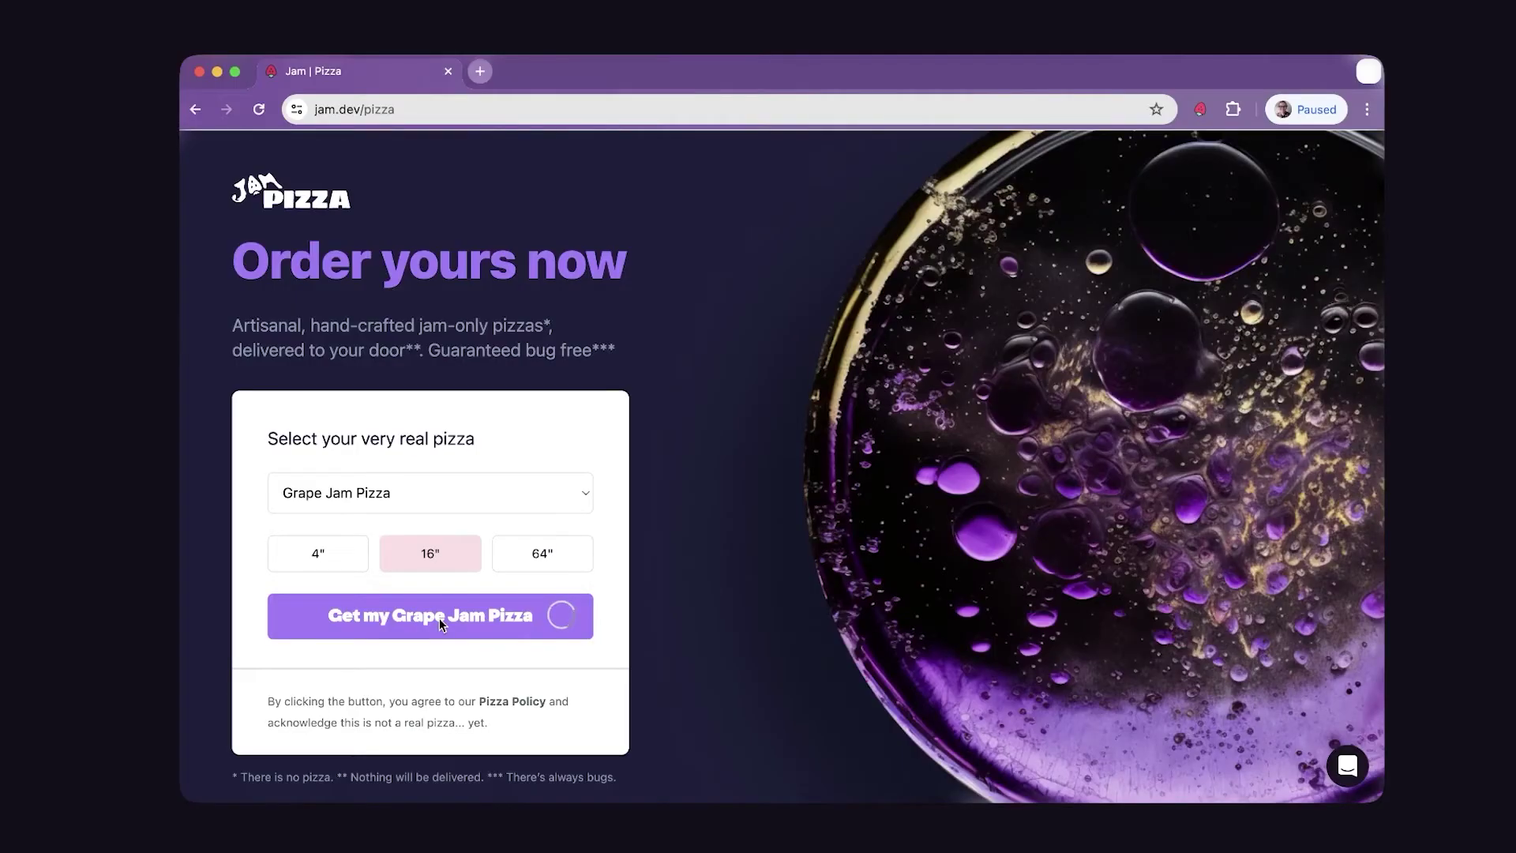
Step: Submit the Grape Jam pizza order, then start an instant replay titled 'Order submit error!'
{"action": "left_click", "coordinate": [440, 618]}
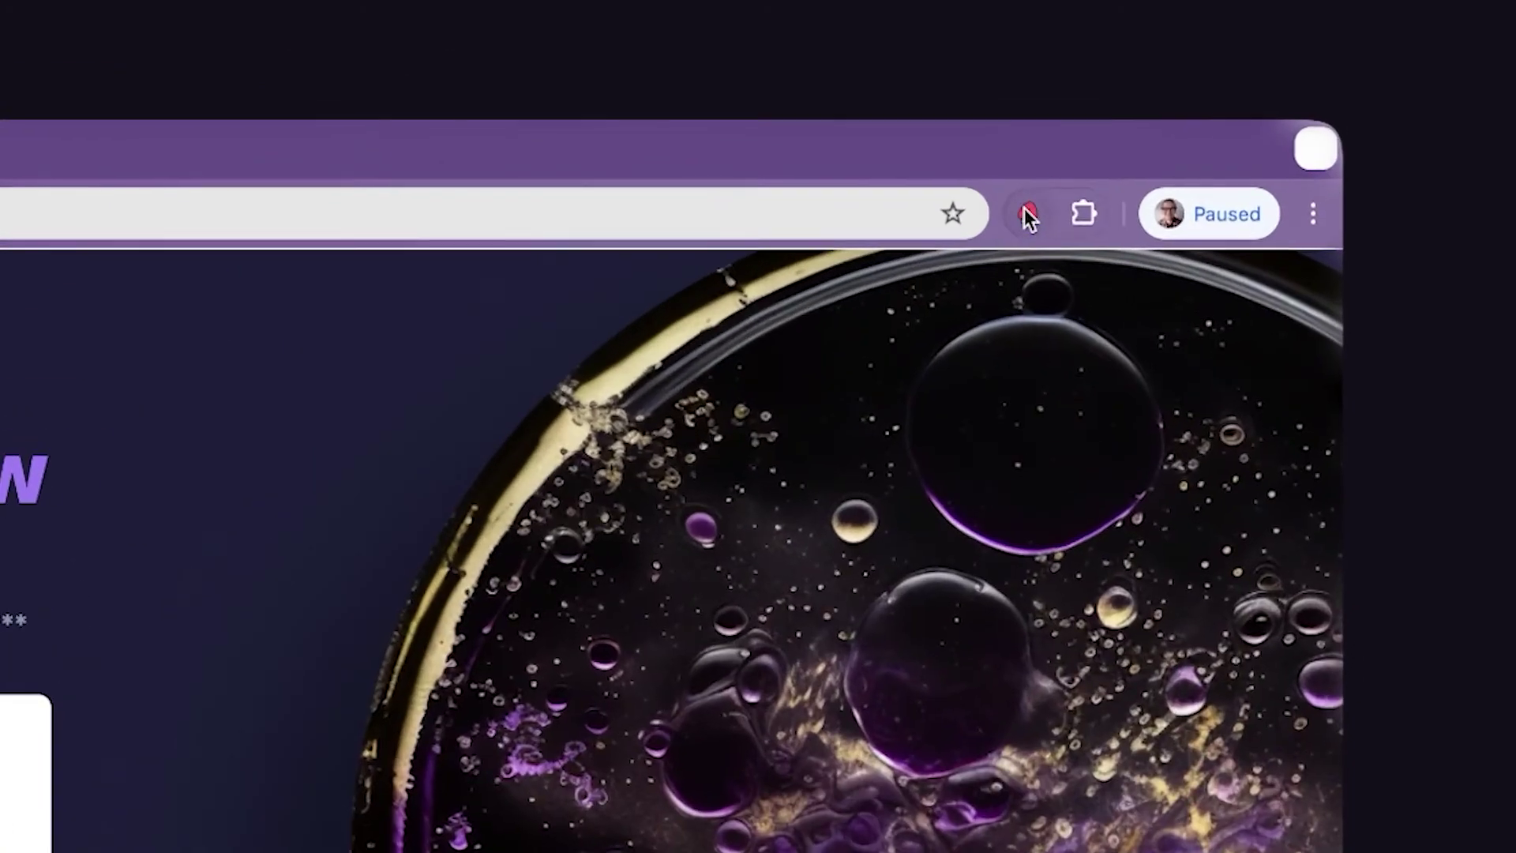
{"action": "left_click", "coordinate": [1200, 109]}
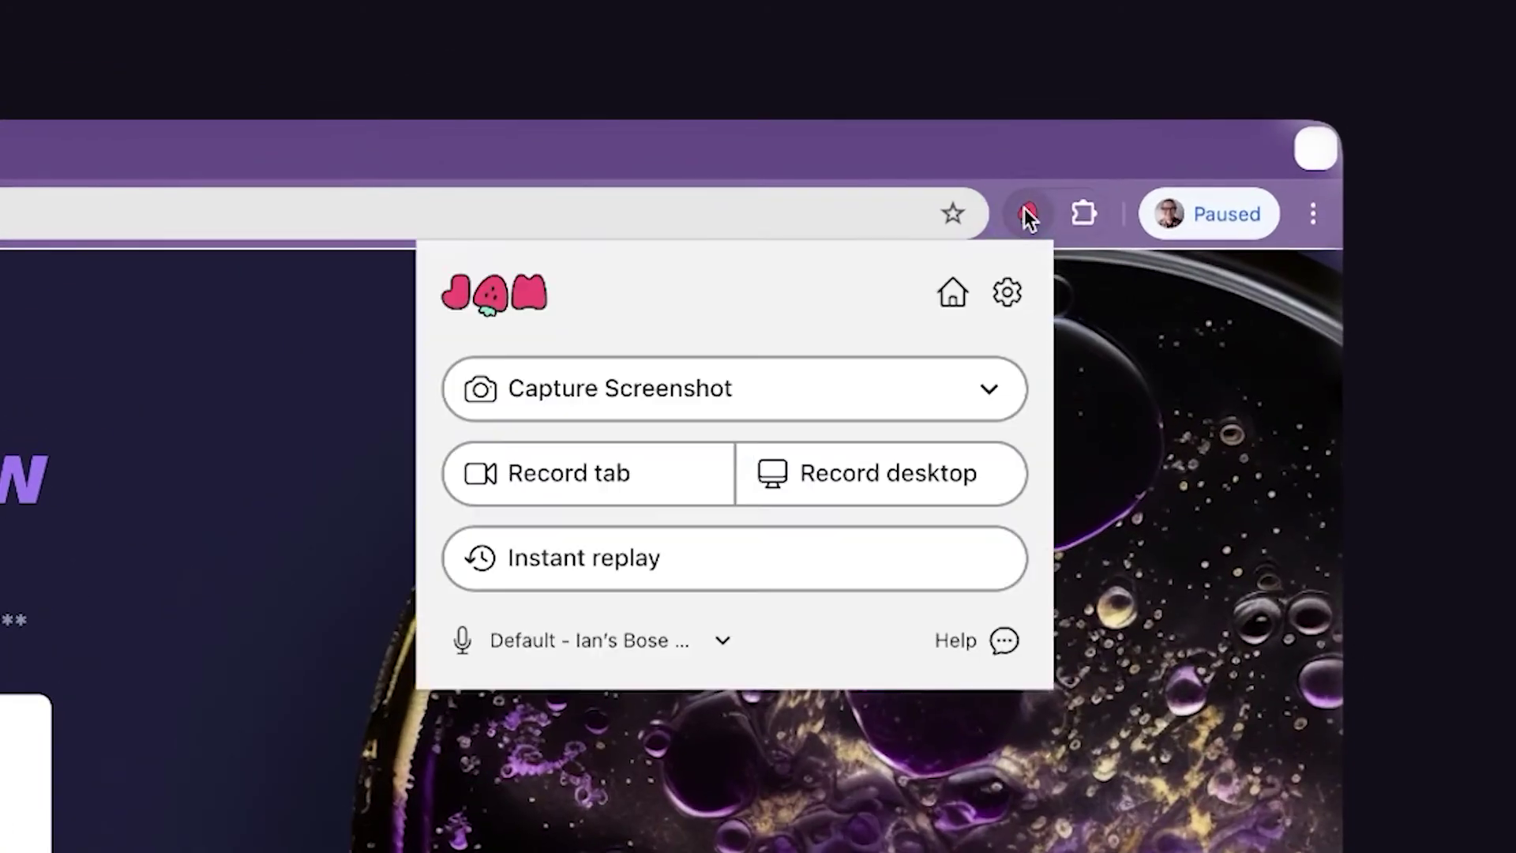
{"action": "left_click", "coordinate": [727, 560]}
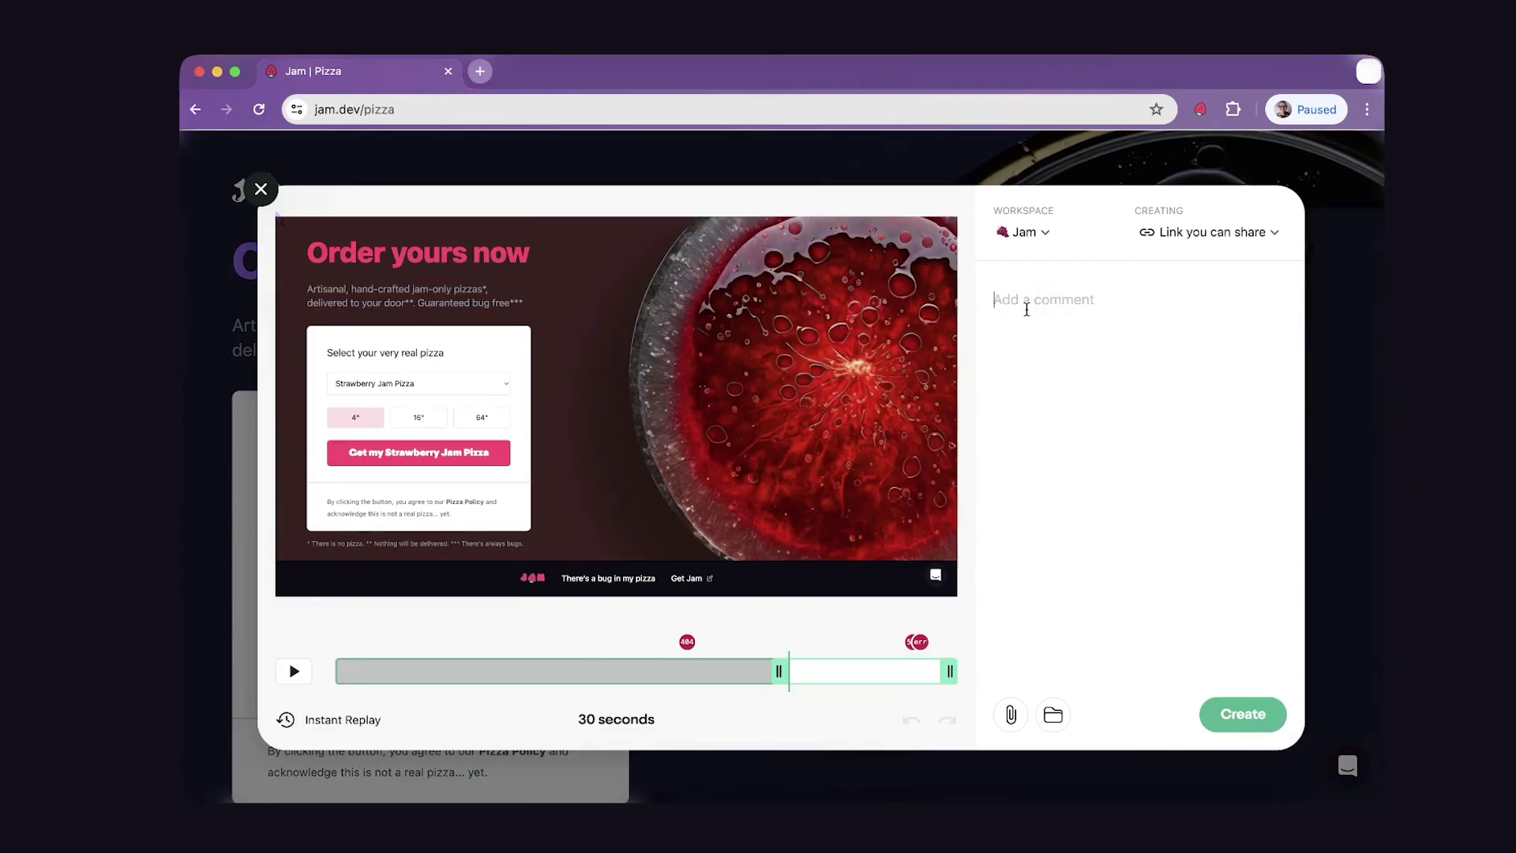
{"action": "type", "text": "Order submit error!"}
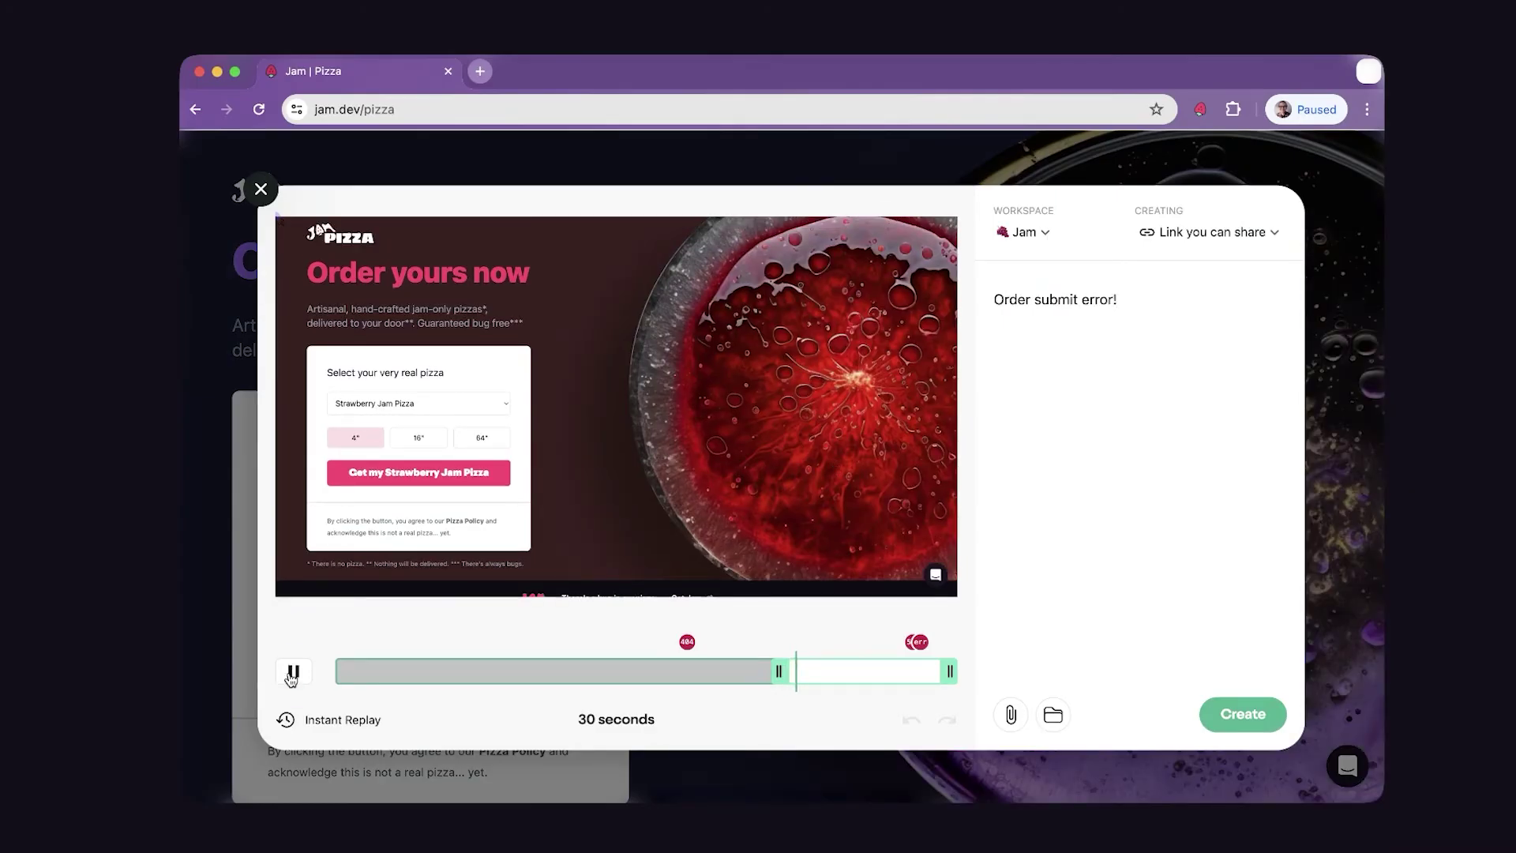
Step: Pause the replay at the grape order error and create the shareable link
{"action": "left_click", "coordinate": [889, 674]}
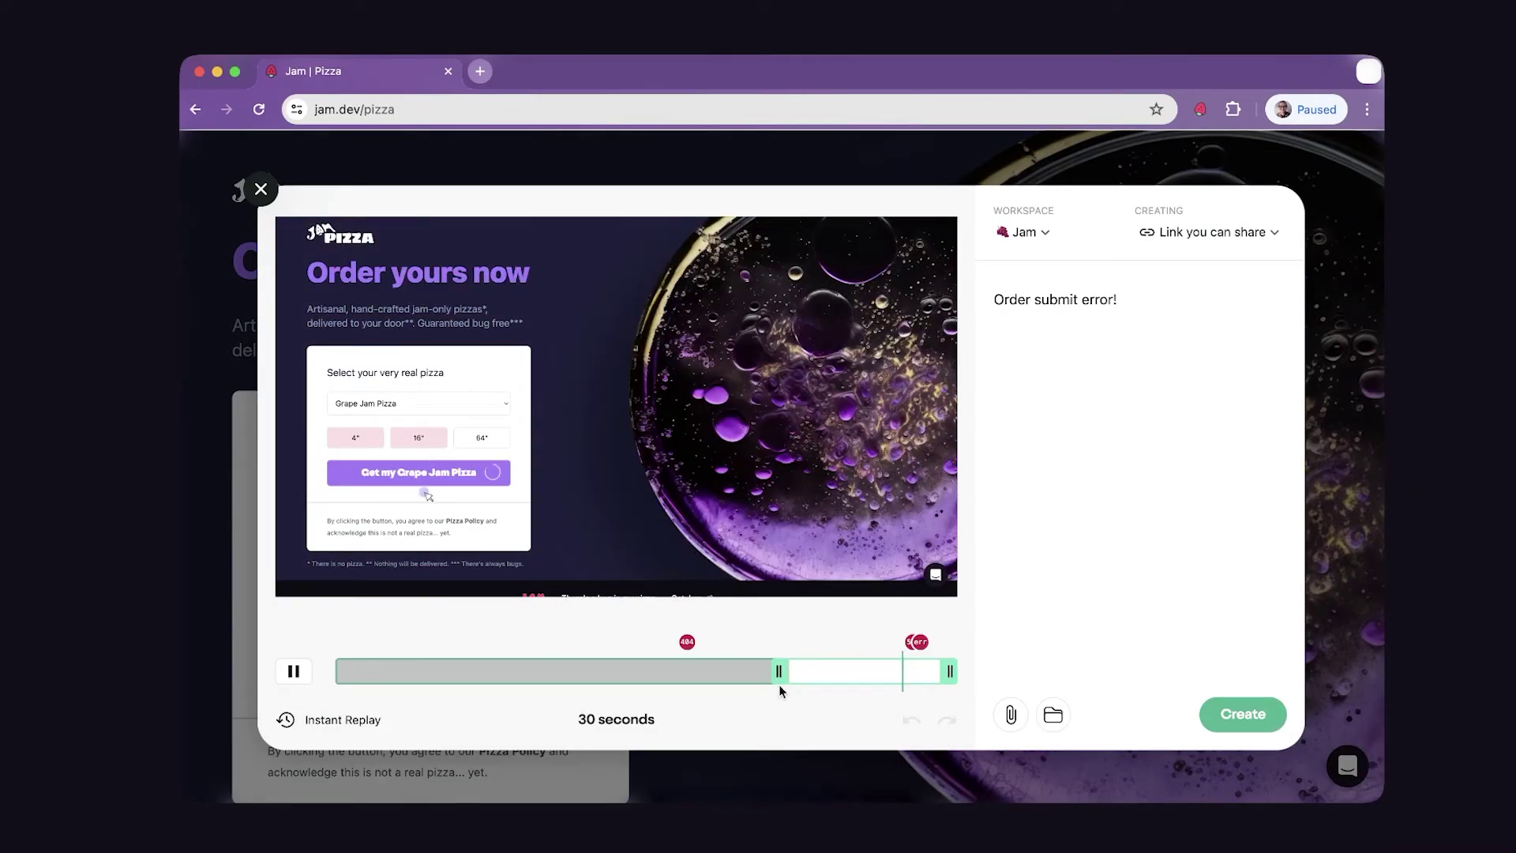
{"action": "left_click", "coordinate": [293, 673]}
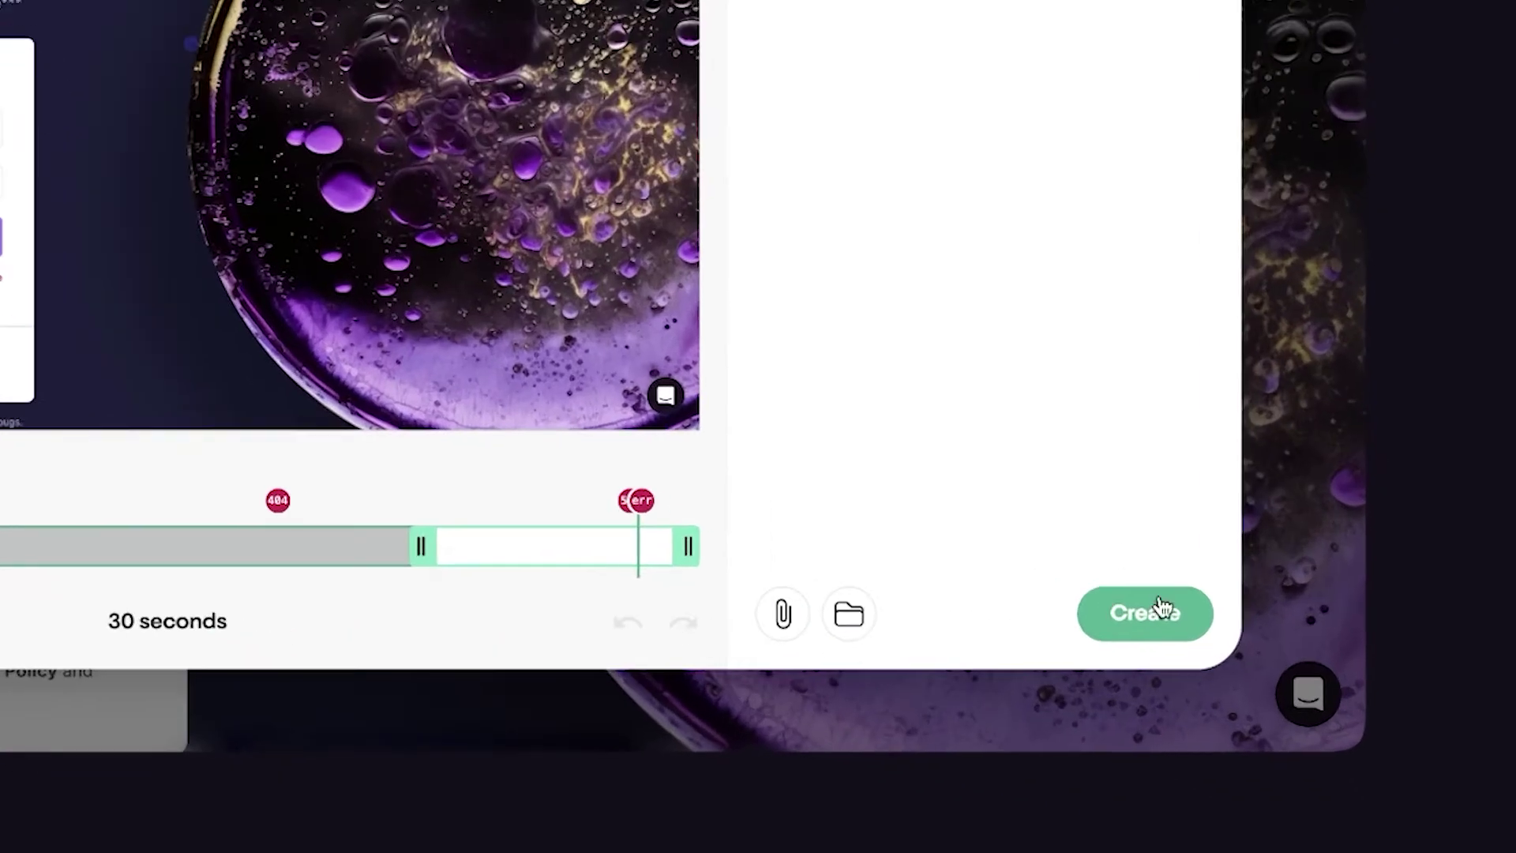
{"action": "left_click", "coordinate": [1249, 714]}
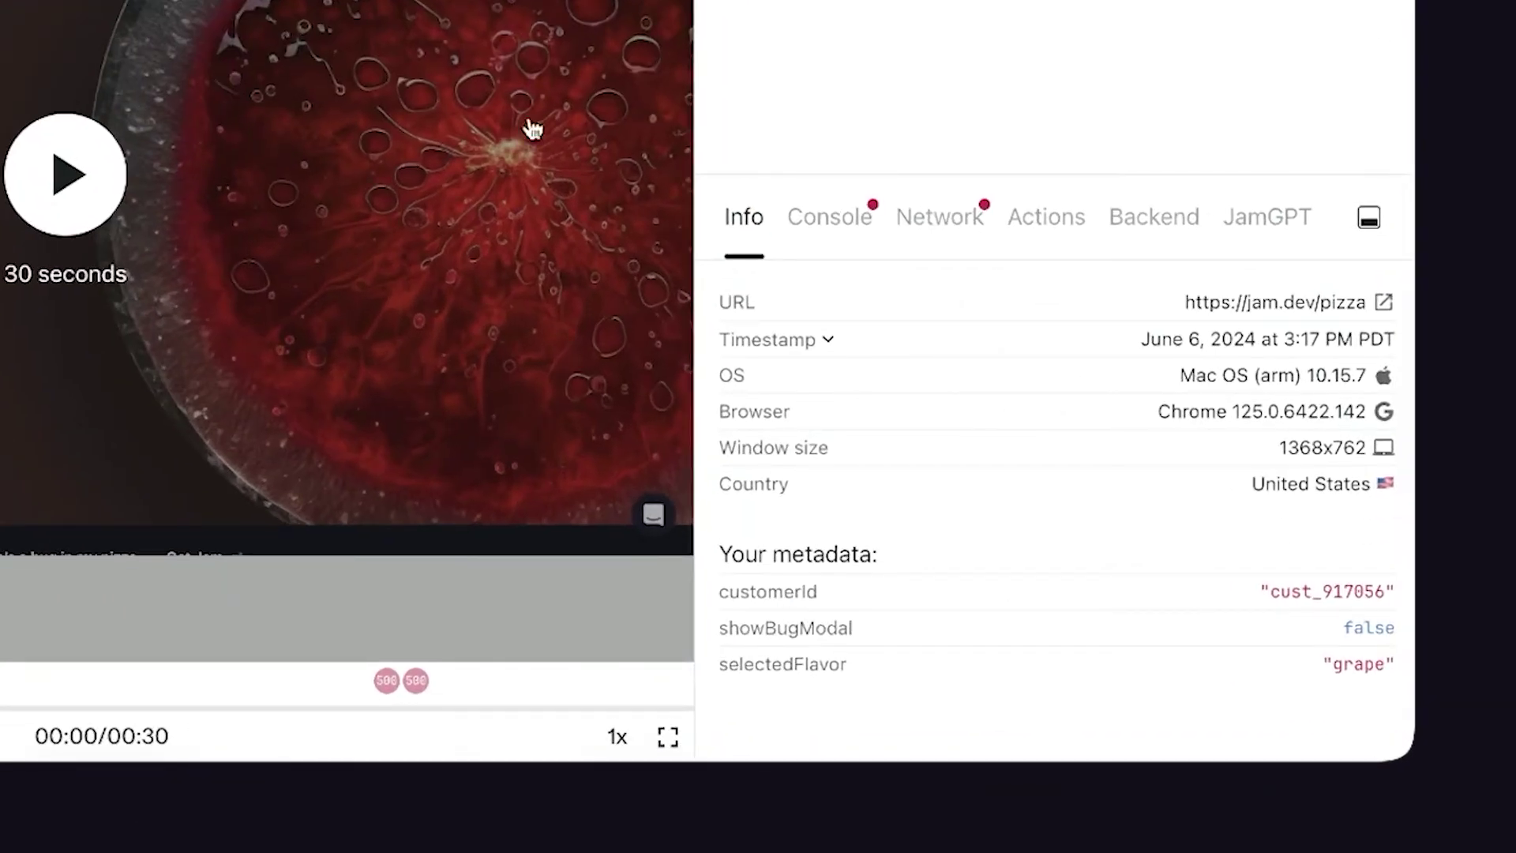
Step: Inspect the replay's Console, Network and Actions tabs, then play it from the 0:21 click
{"action": "left_click", "coordinate": [831, 237]}
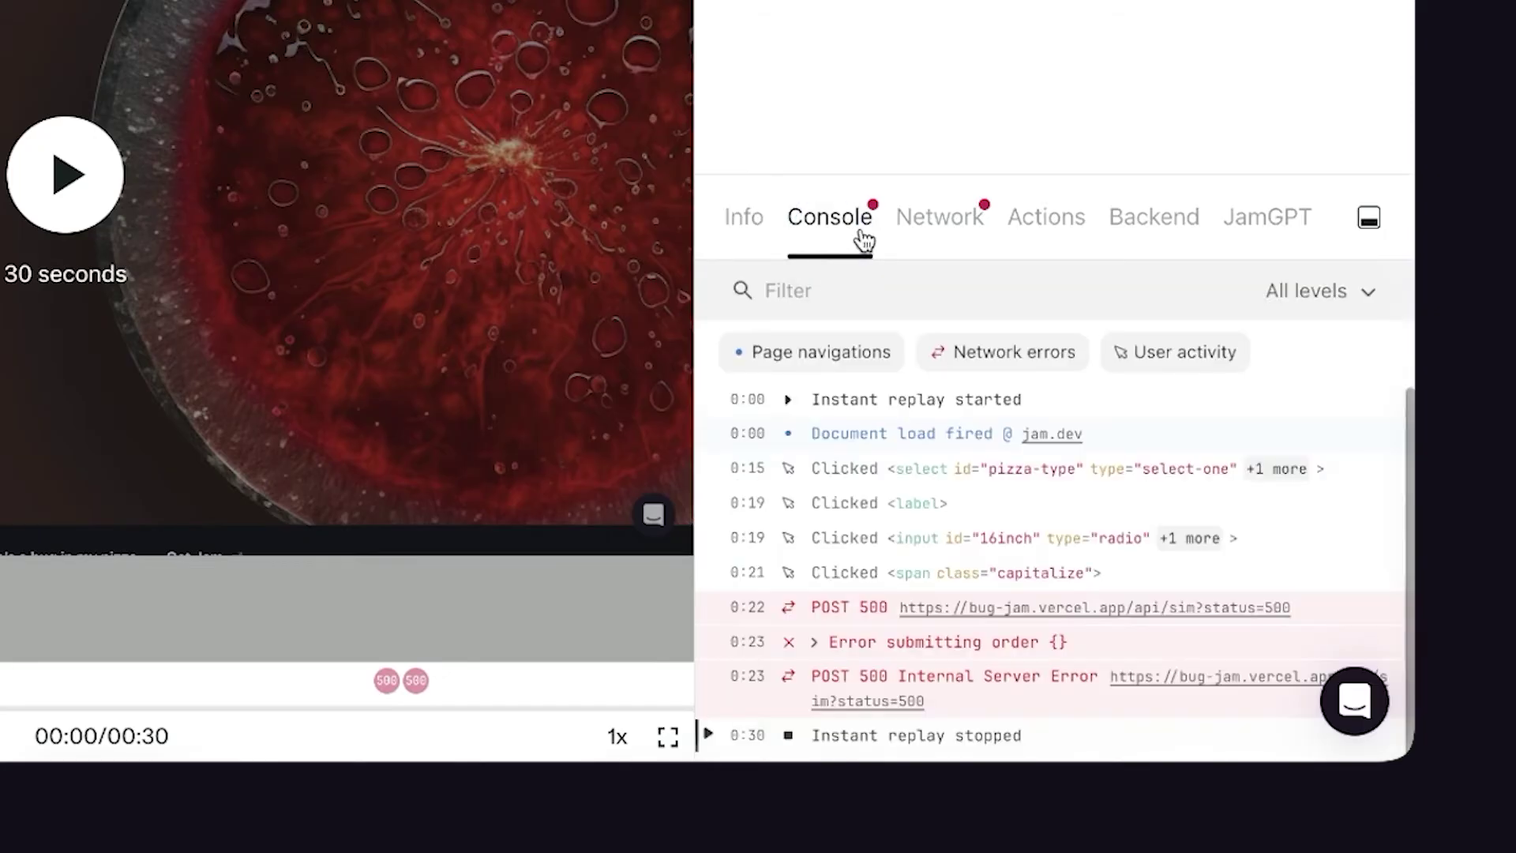
{"action": "left_click", "coordinate": [923, 239]}
{"action": "left_click", "coordinate": [1033, 235]}
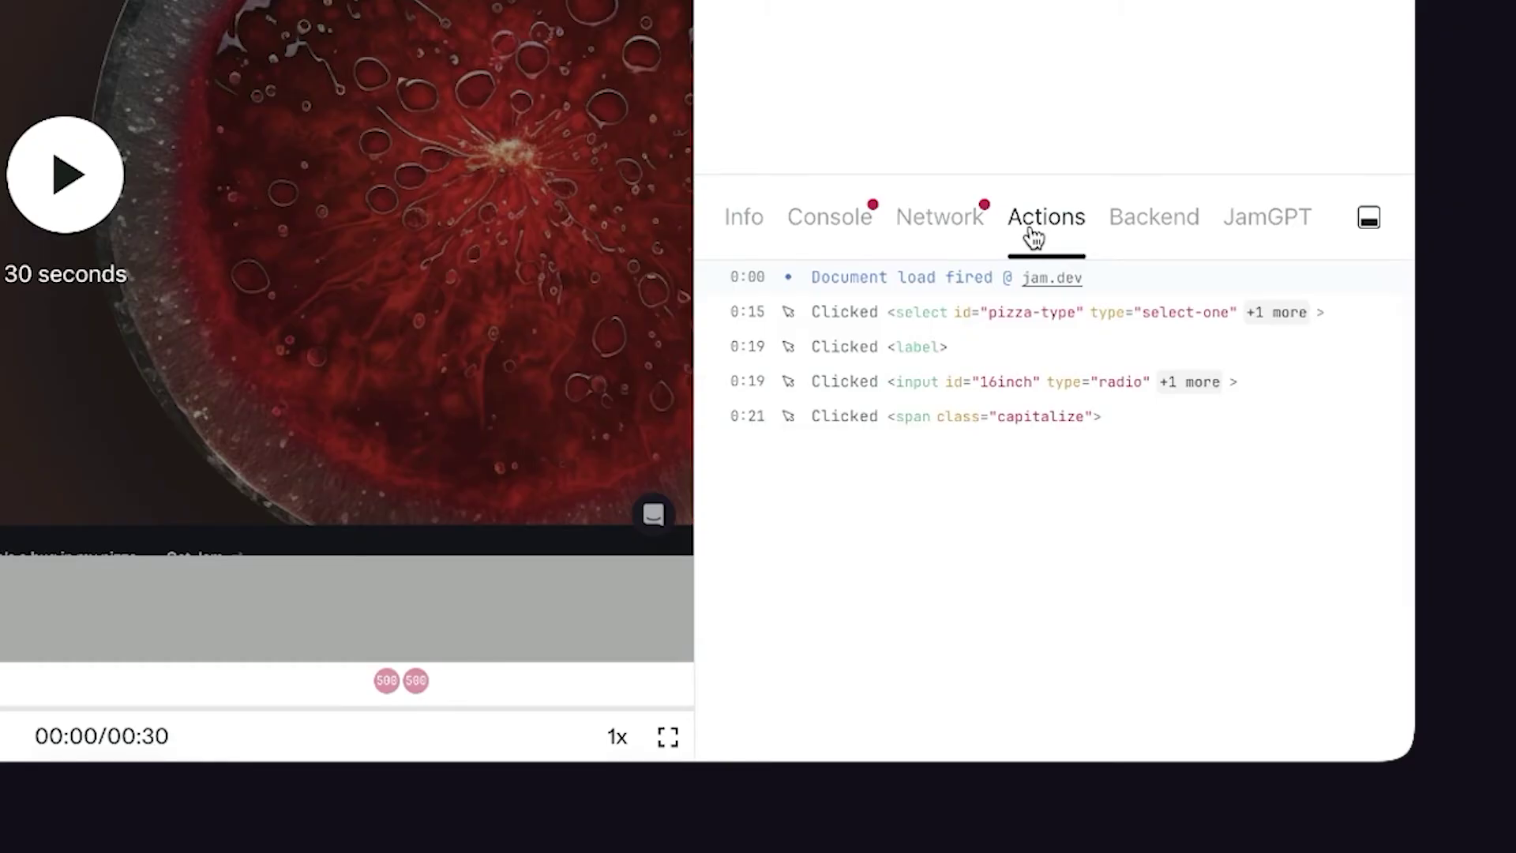
{"action": "left_click", "coordinate": [713, 419]}
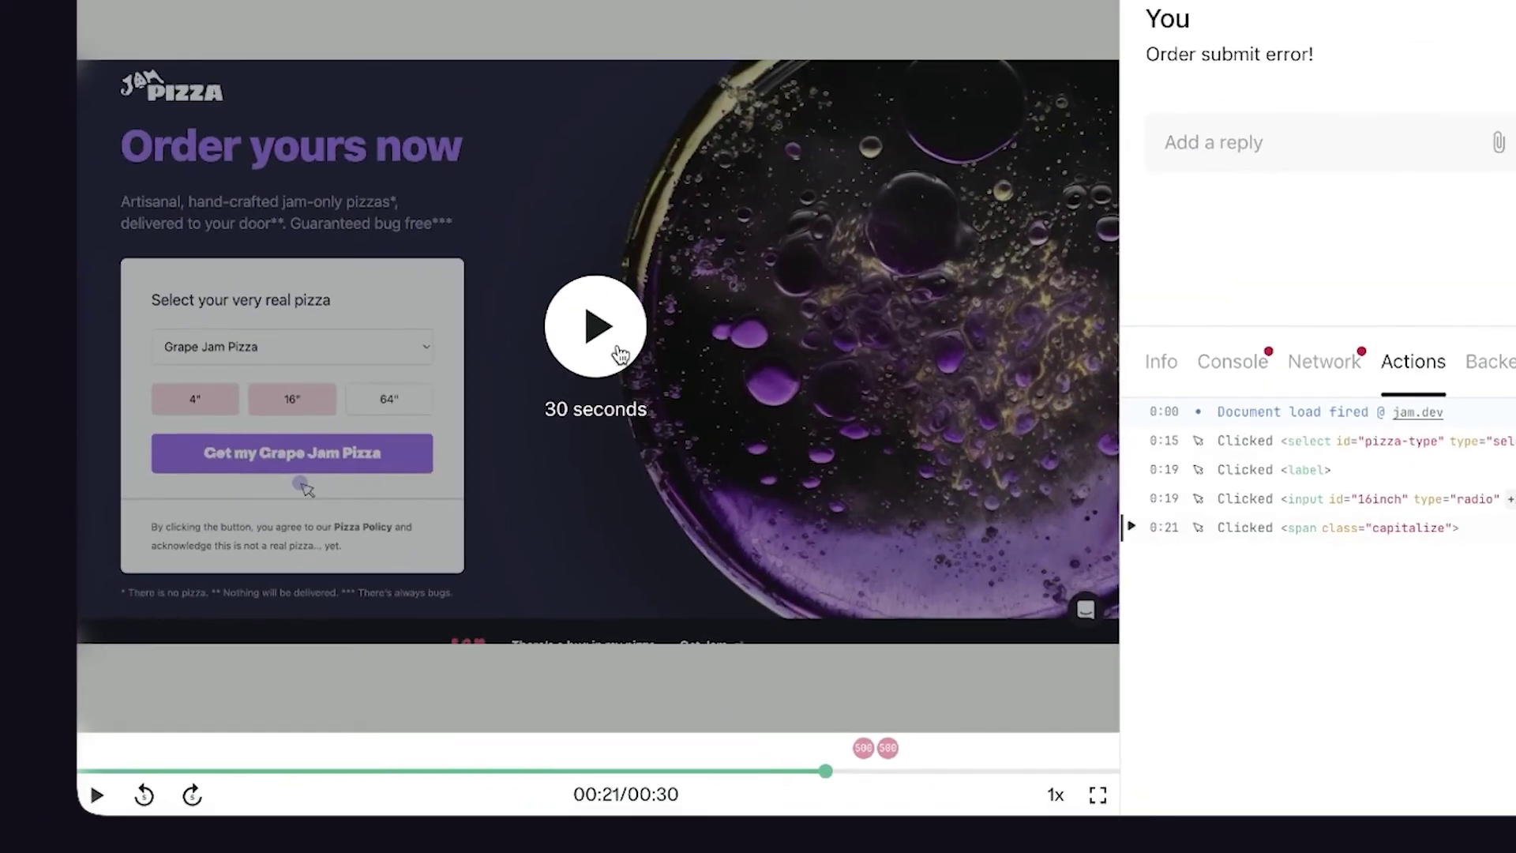
{"action": "left_click", "coordinate": [602, 336]}
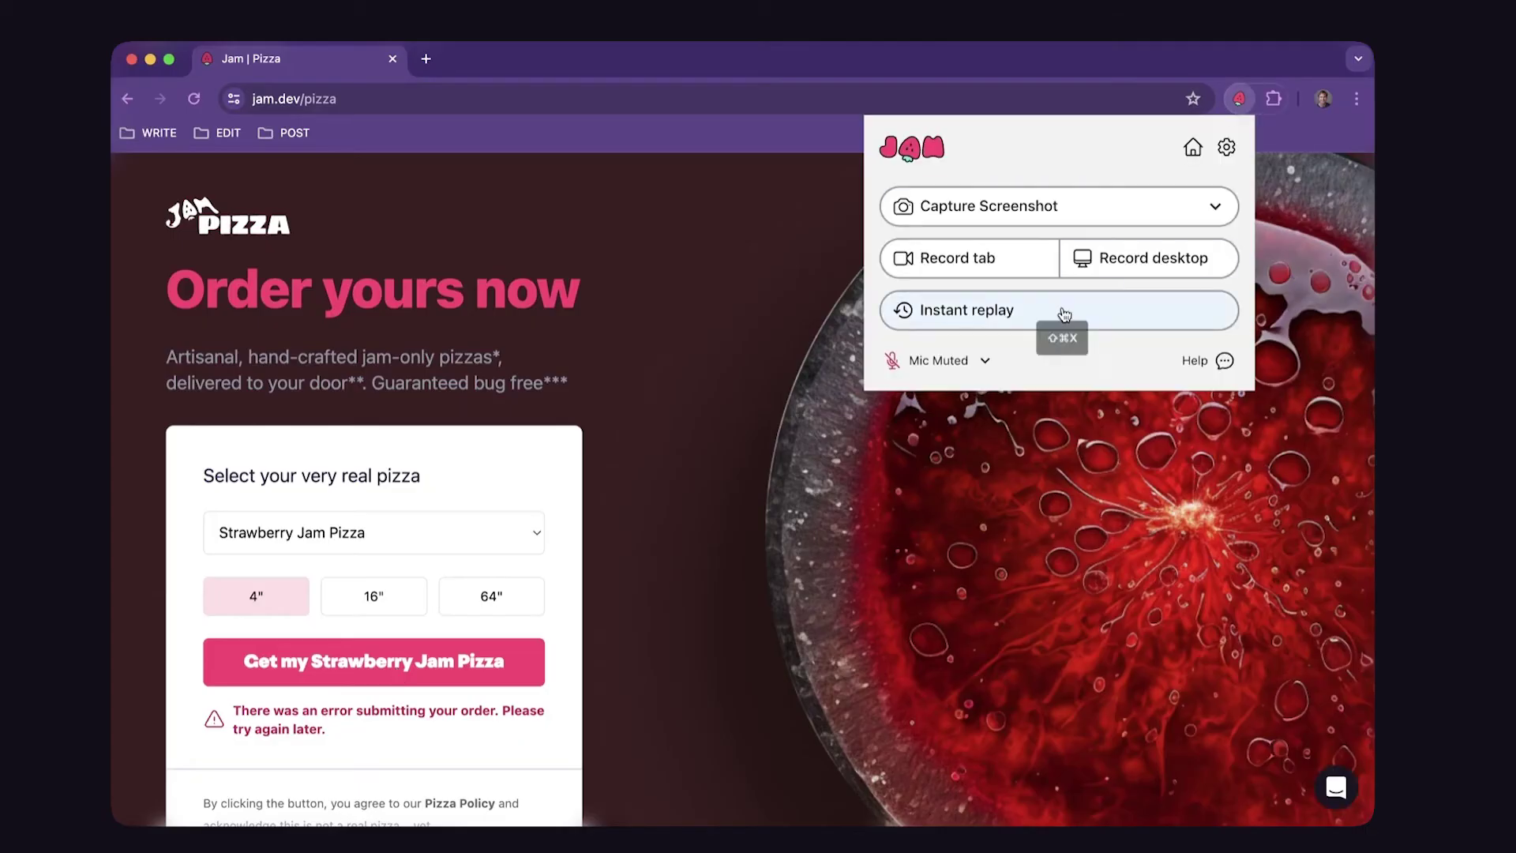
Step: Send a fresh instant replay as a Jira issue 'Order submit error' described 'See video'
{"action": "left_click", "coordinate": [1059, 308]}
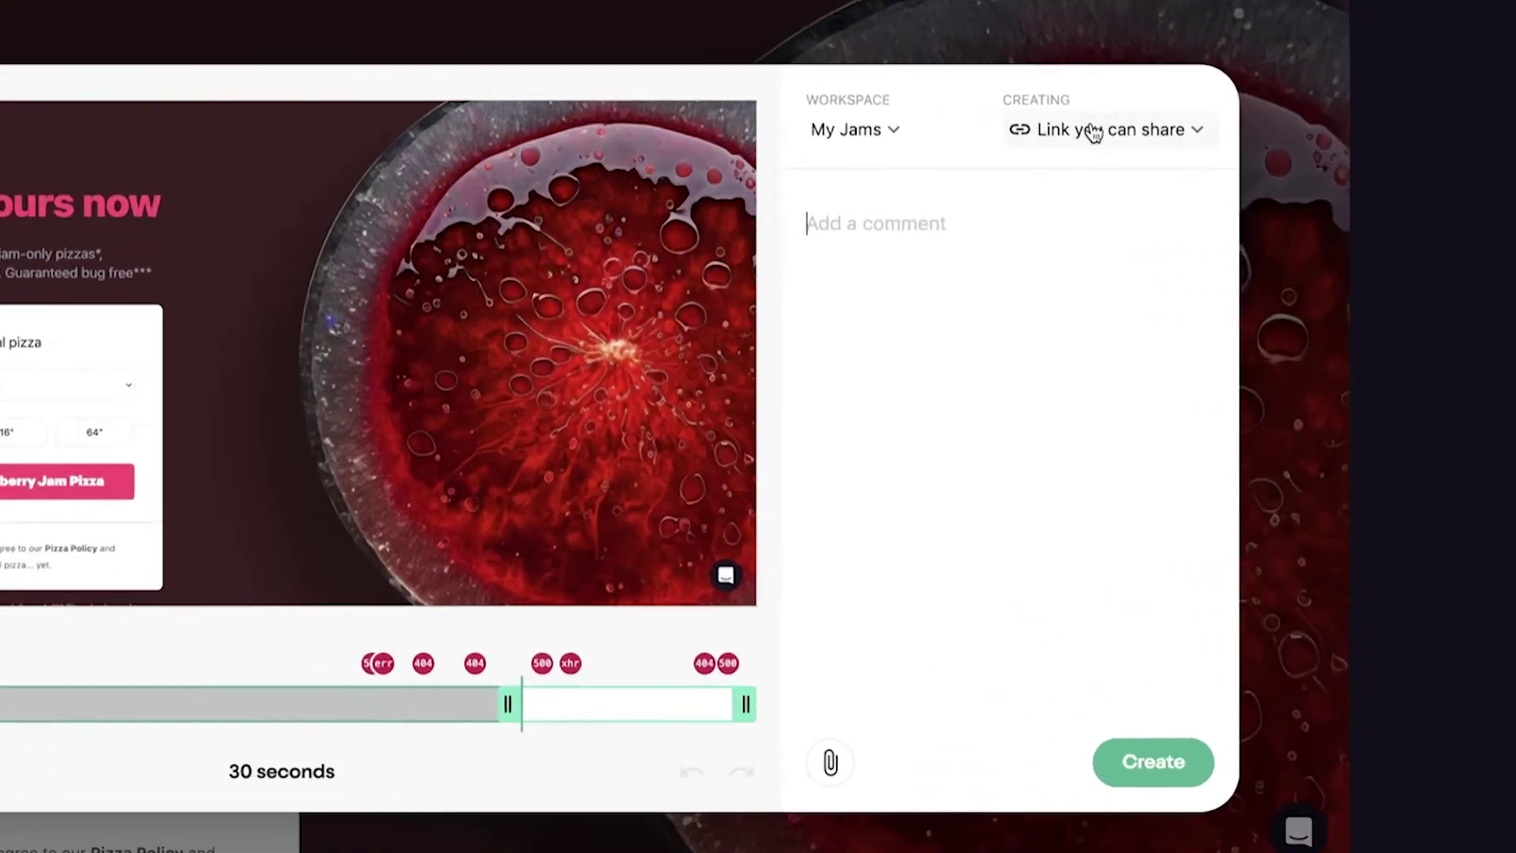
{"action": "left_click", "coordinate": [1178, 256]}
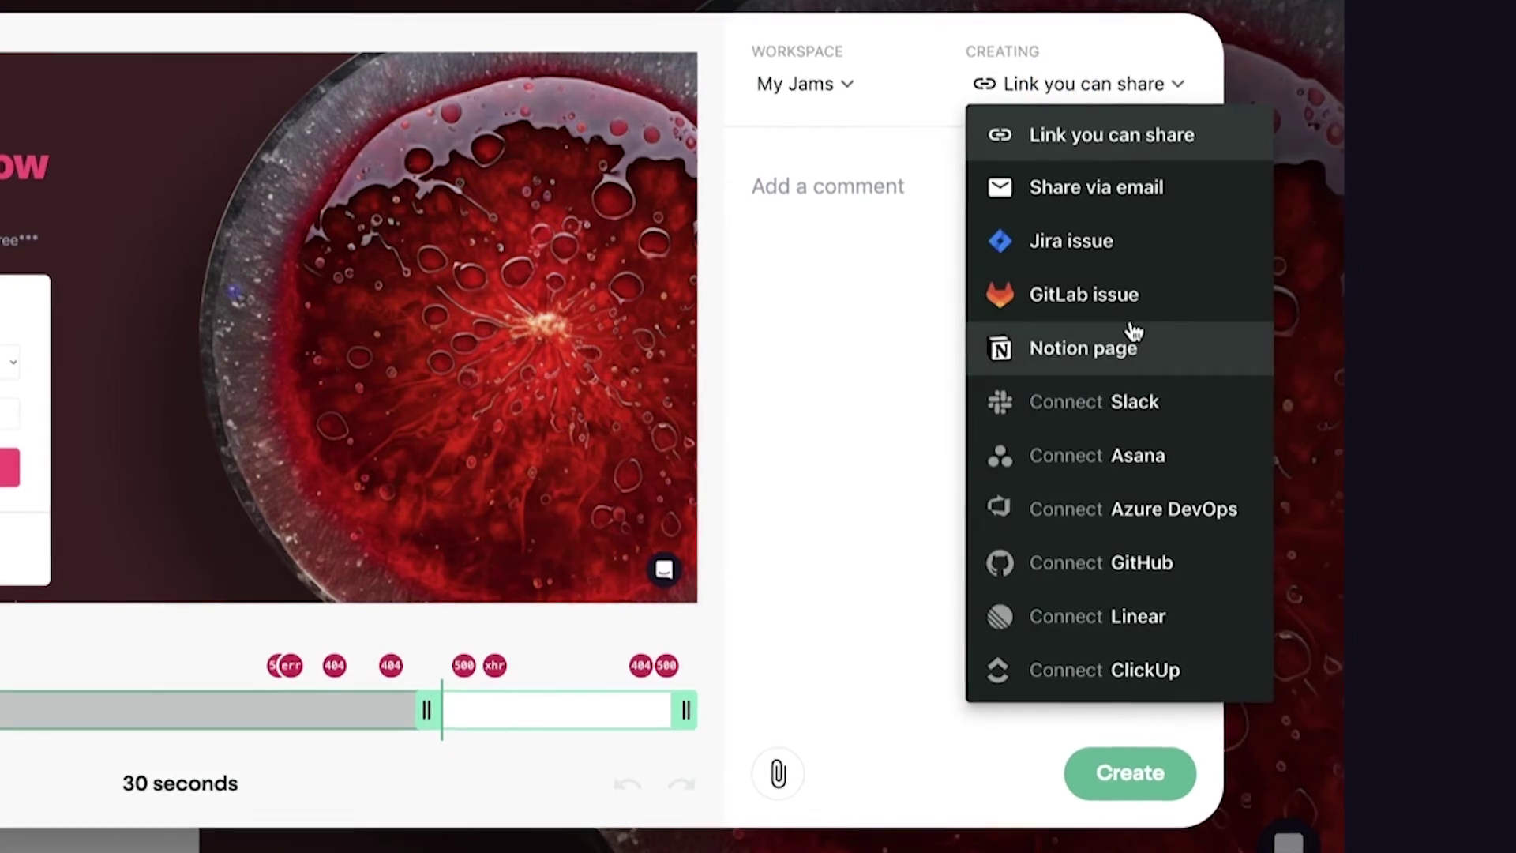
{"action": "left_click", "coordinate": [1115, 254]}
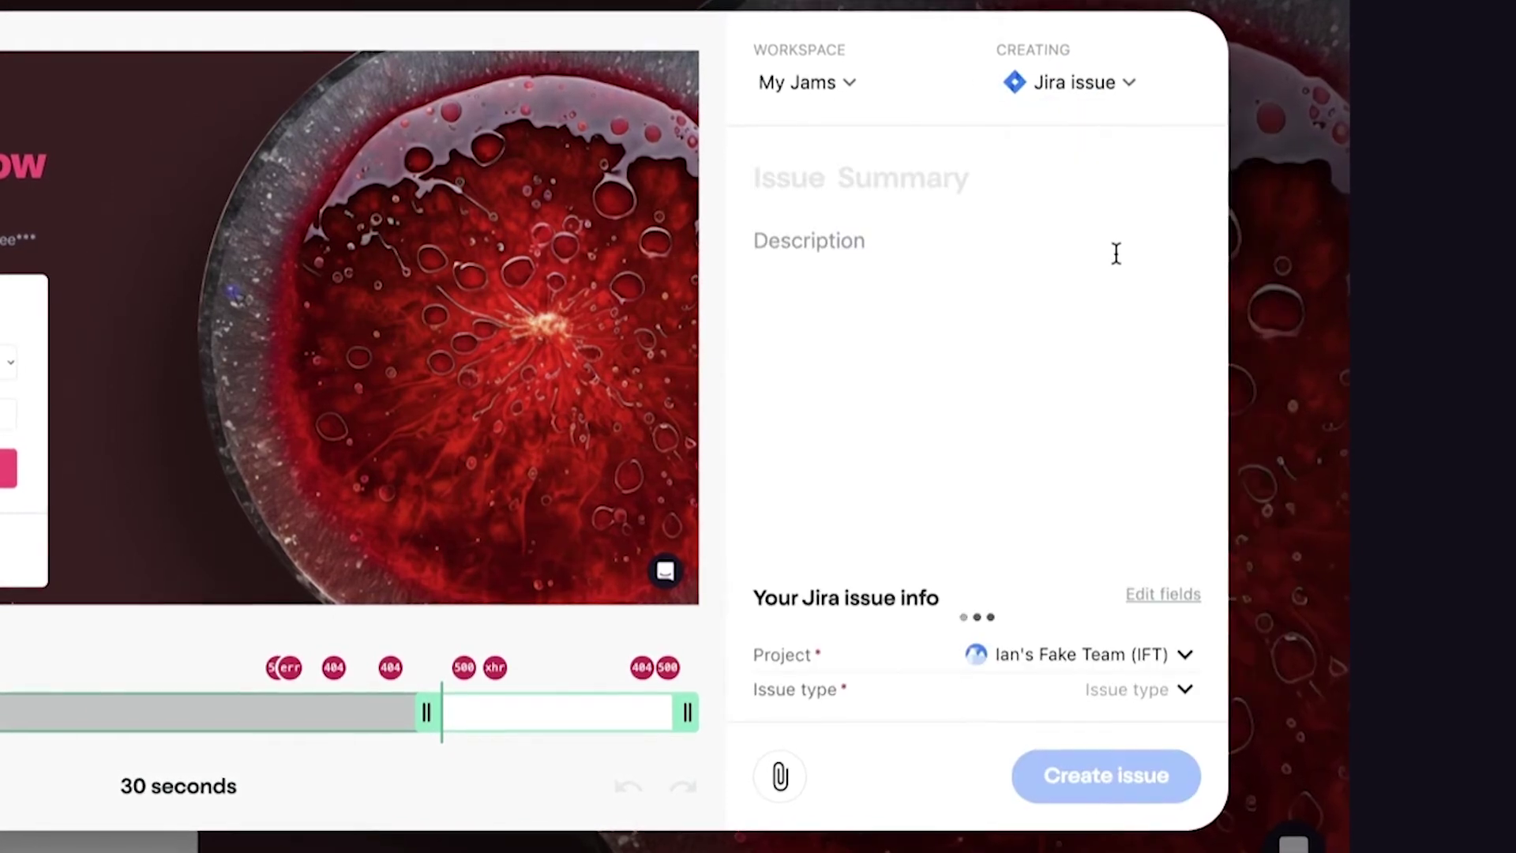
{"action": "type", "text": "Order submit error"}
{"action": "left_click", "coordinate": [1010, 269]}
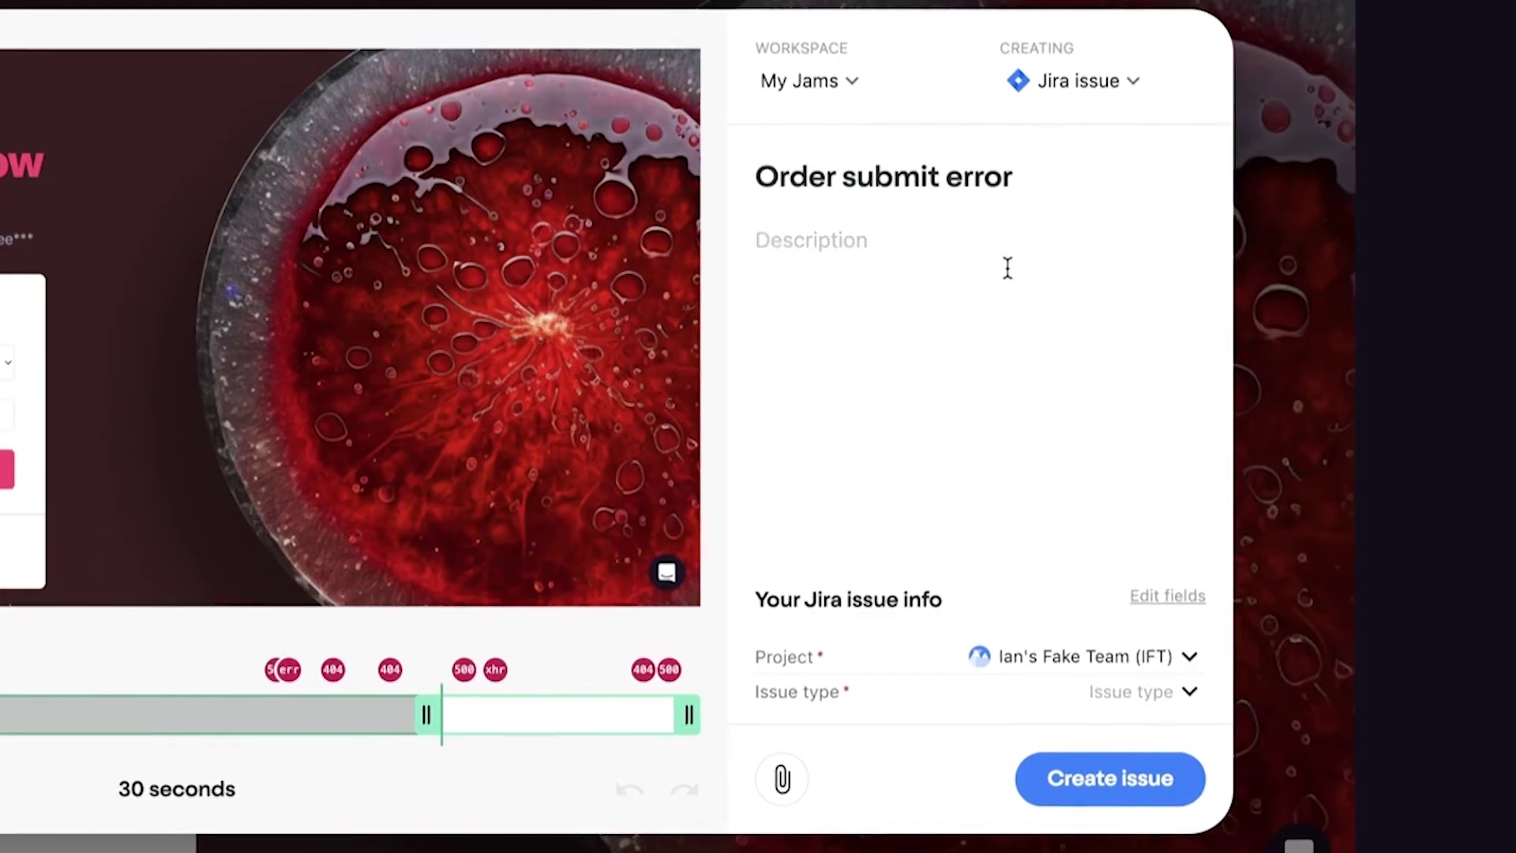
{"action": "type", "text": "See video"}
Step: Make it a Task assigned to the reporter with High priority and demo-desk label, create it and open it
{"action": "left_click", "coordinate": [1113, 696]}
{"action": "left_click", "coordinate": [1098, 771]}
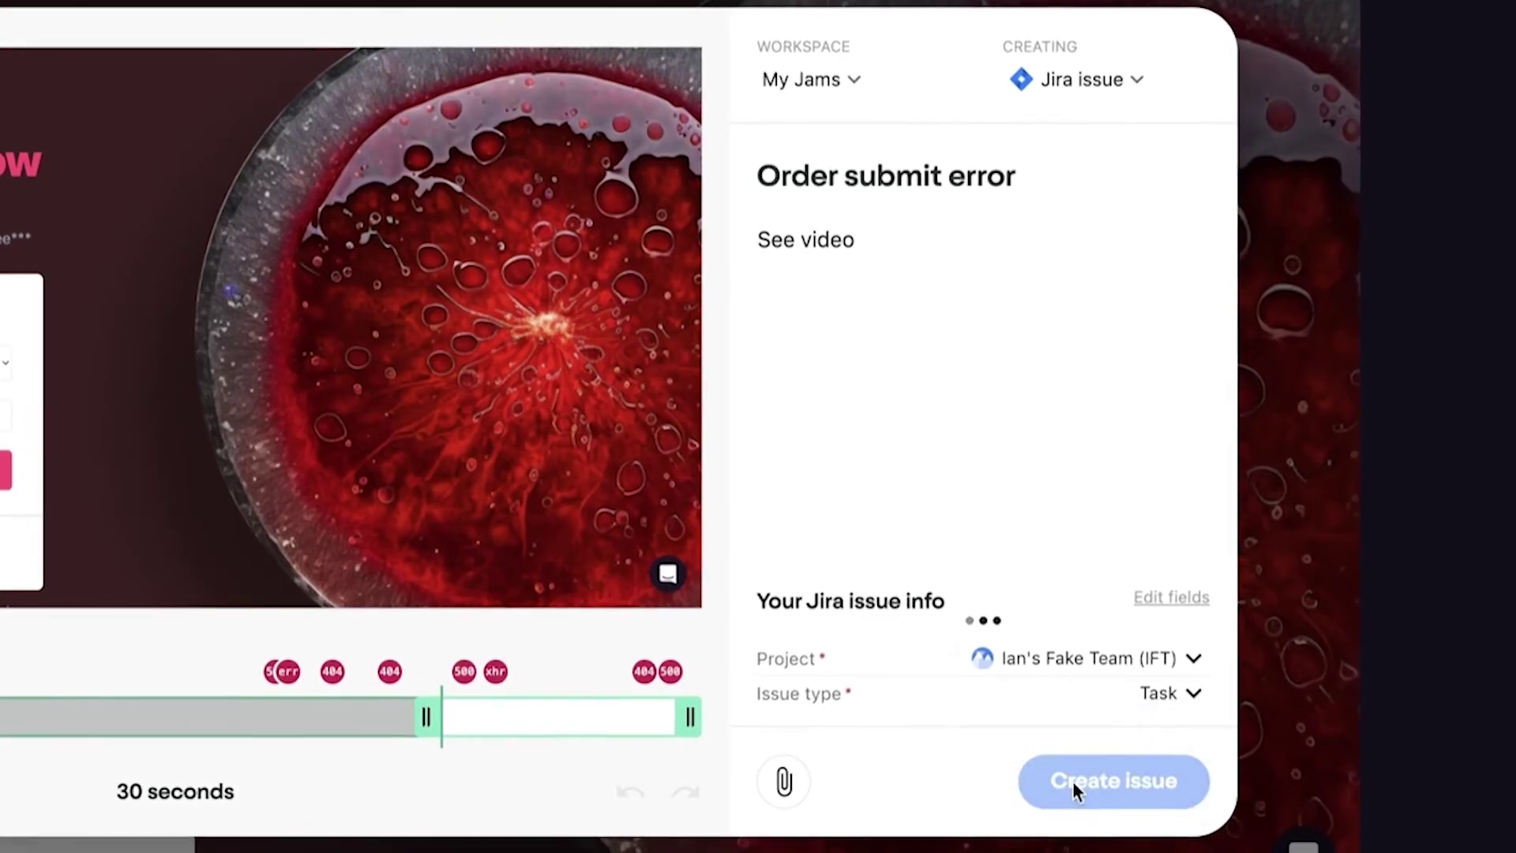
{"action": "left_click", "coordinate": [1064, 715]}
{"action": "left_click", "coordinate": [1141, 661]}
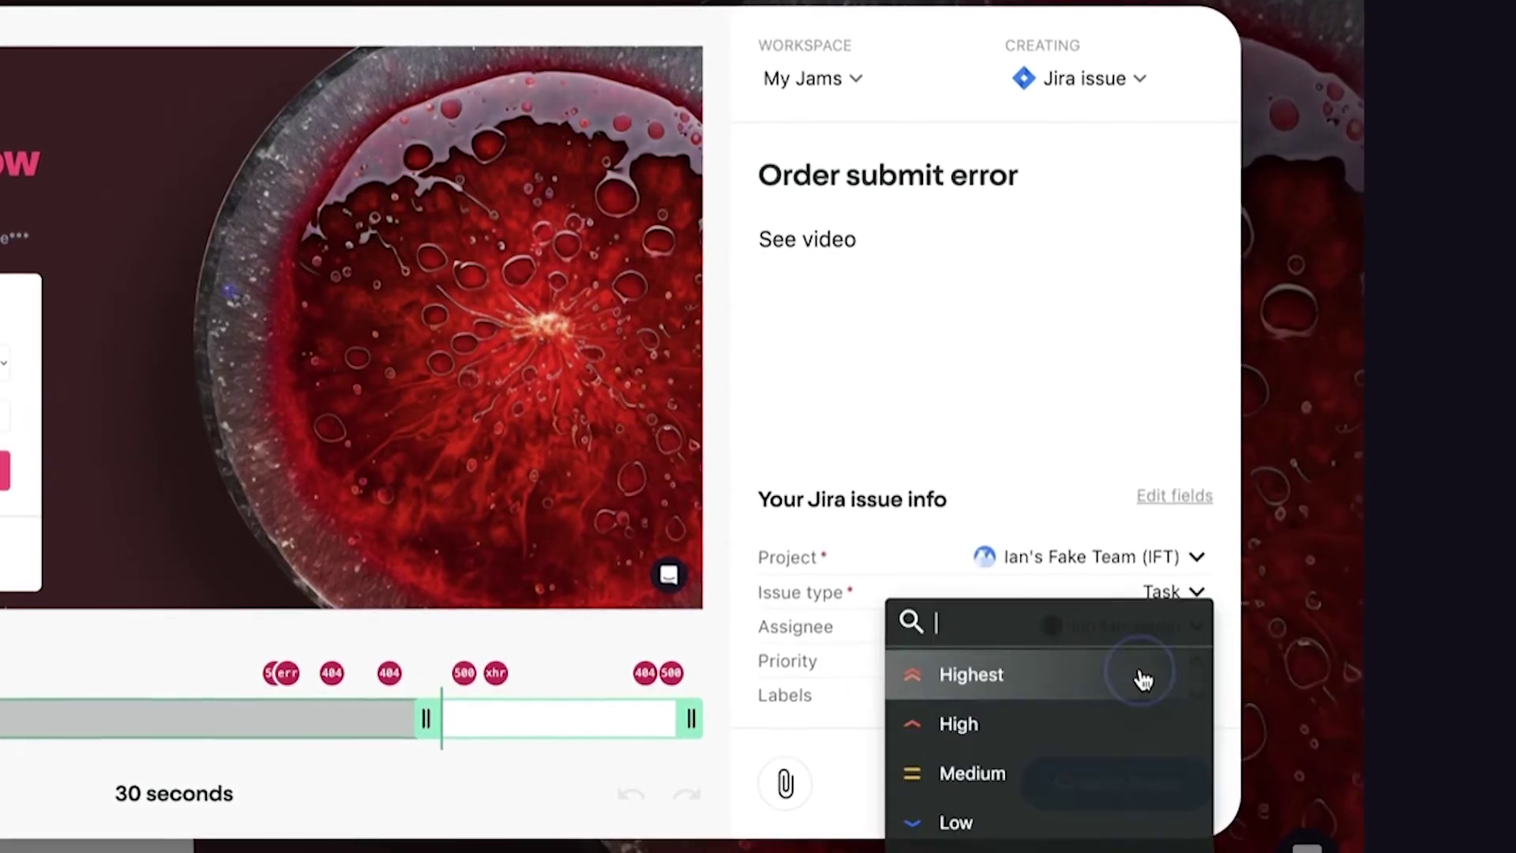
{"action": "left_click", "coordinate": [1082, 723]}
{"action": "left_click", "coordinate": [1153, 695]}
{"action": "left_click", "coordinate": [1026, 788]}
{"action": "left_click", "coordinate": [1105, 785]}
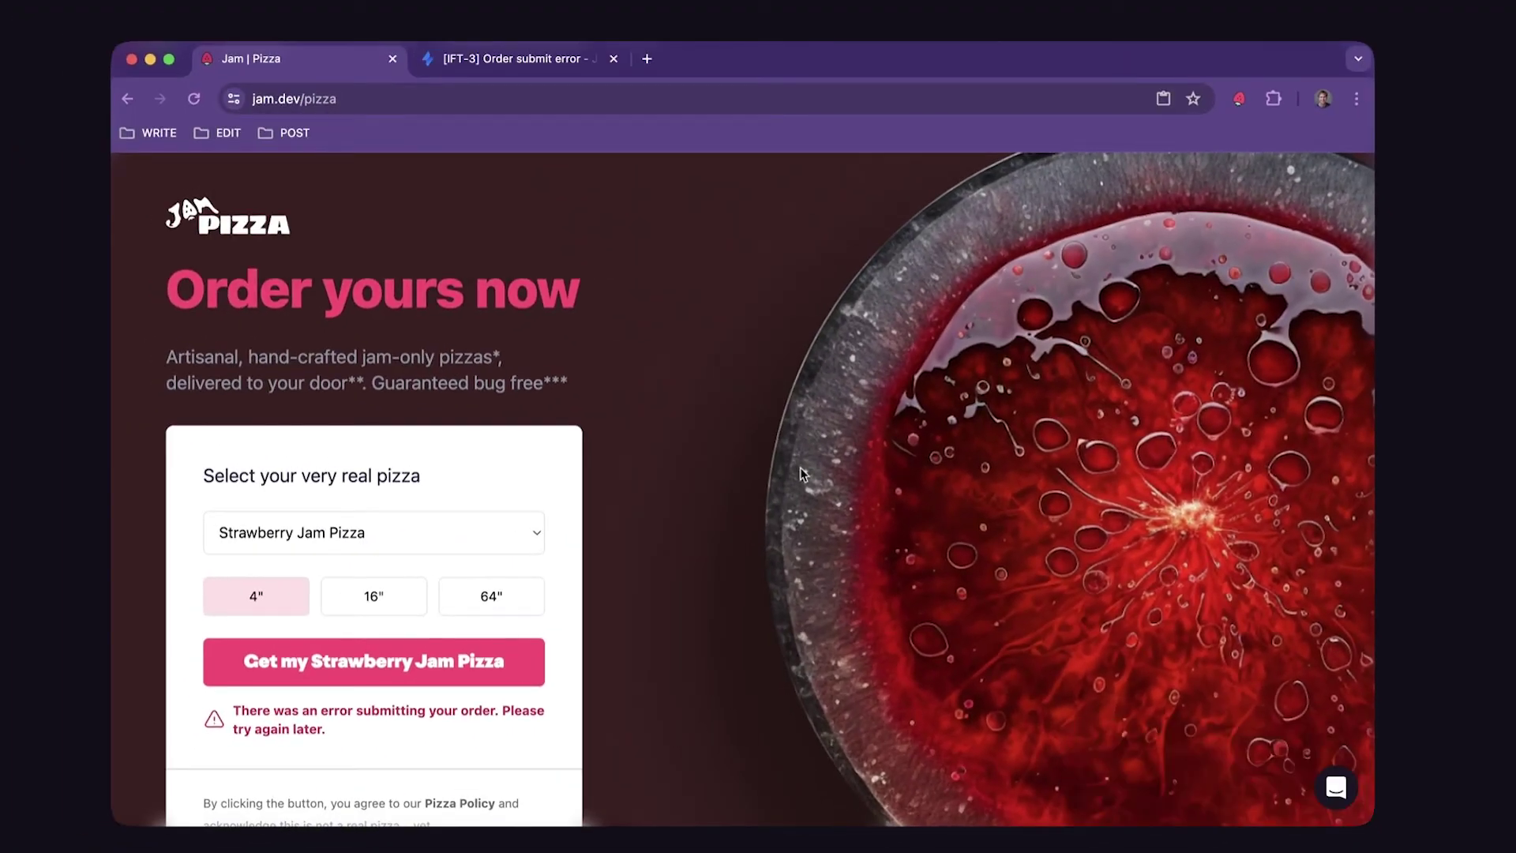
{"action": "left_click", "coordinate": [530, 62]}
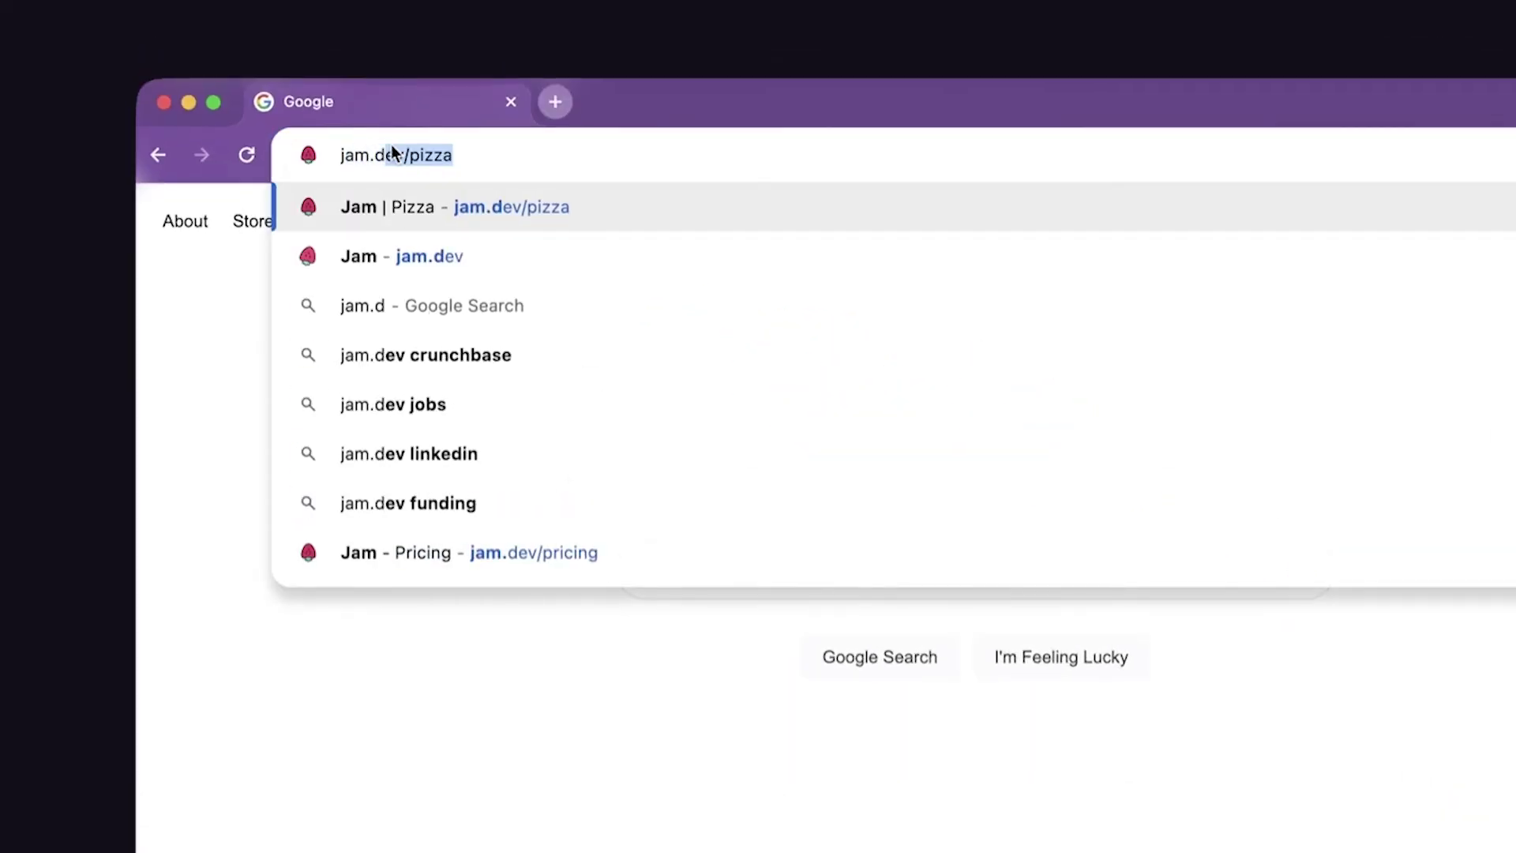
Step: Load the My Jams dashboard at jam.dev and choose Add a Team from the sidebar
{"action": "type", "text": "ev"}
{"action": "key", "text": "Delete"}
{"action": "key", "text": "Return"}
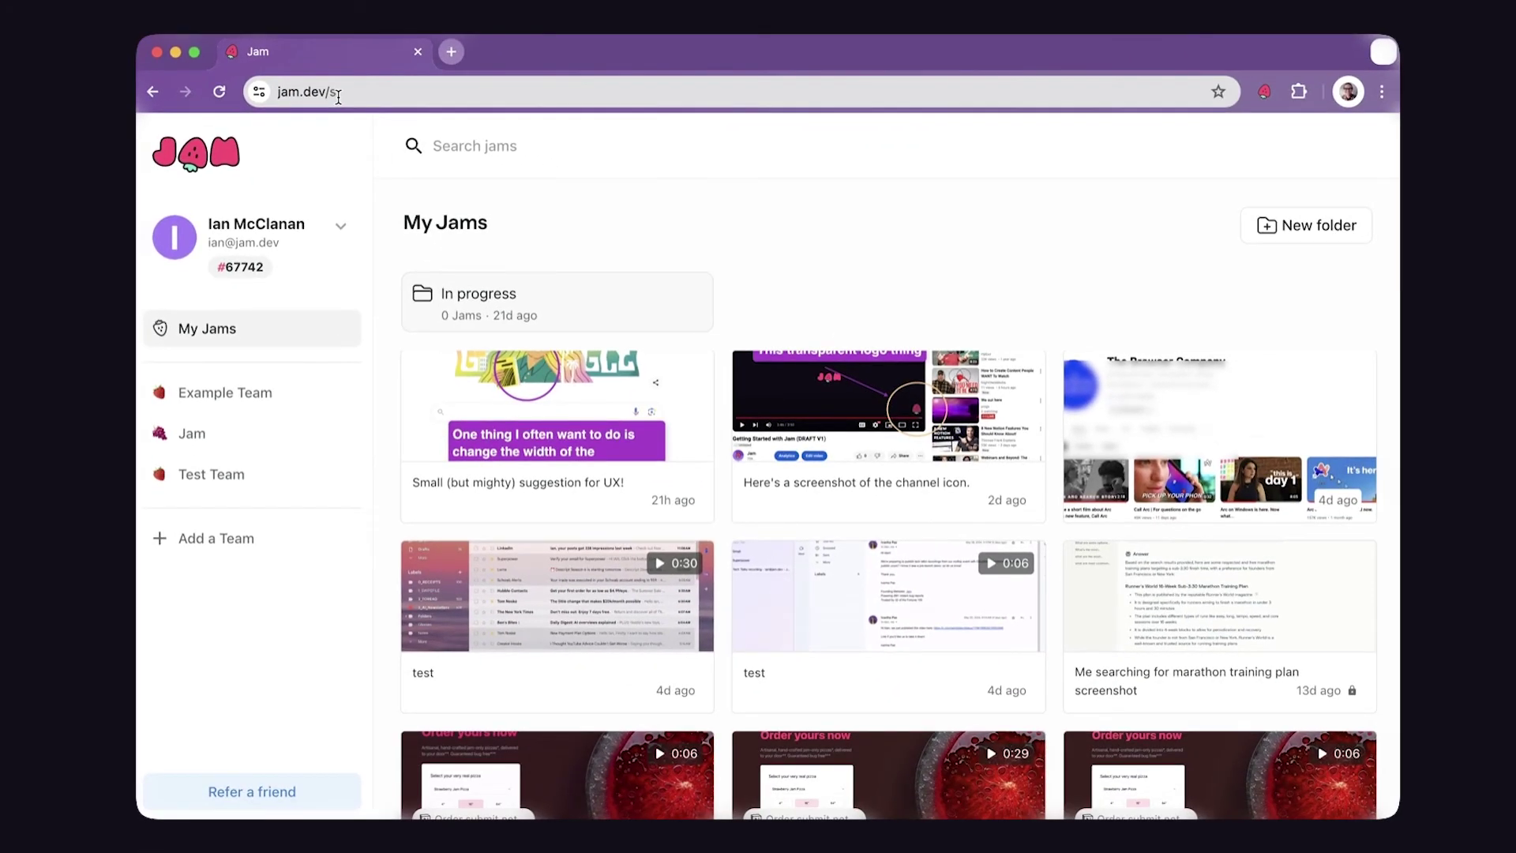
{"action": "scroll", "coordinate": [602, 383], "scroll_direction": "down", "scroll_amount": 1}
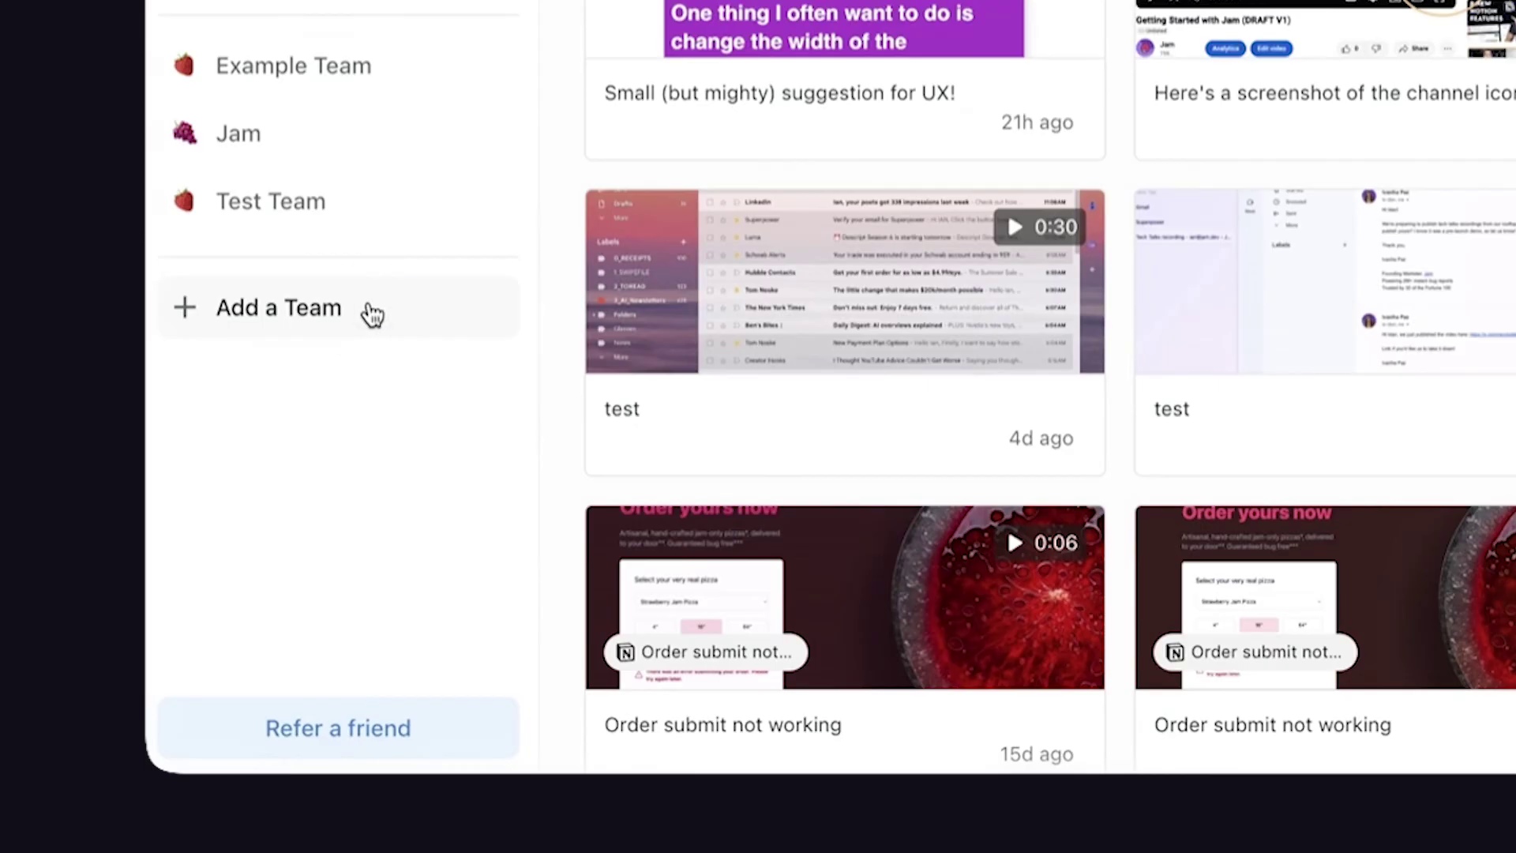
{"action": "left_click", "coordinate": [270, 537]}
Step: Name the team 'The best team ever' and enter three teammates' invite e-mail addresses
{"action": "type", "text": "The best team ever"}
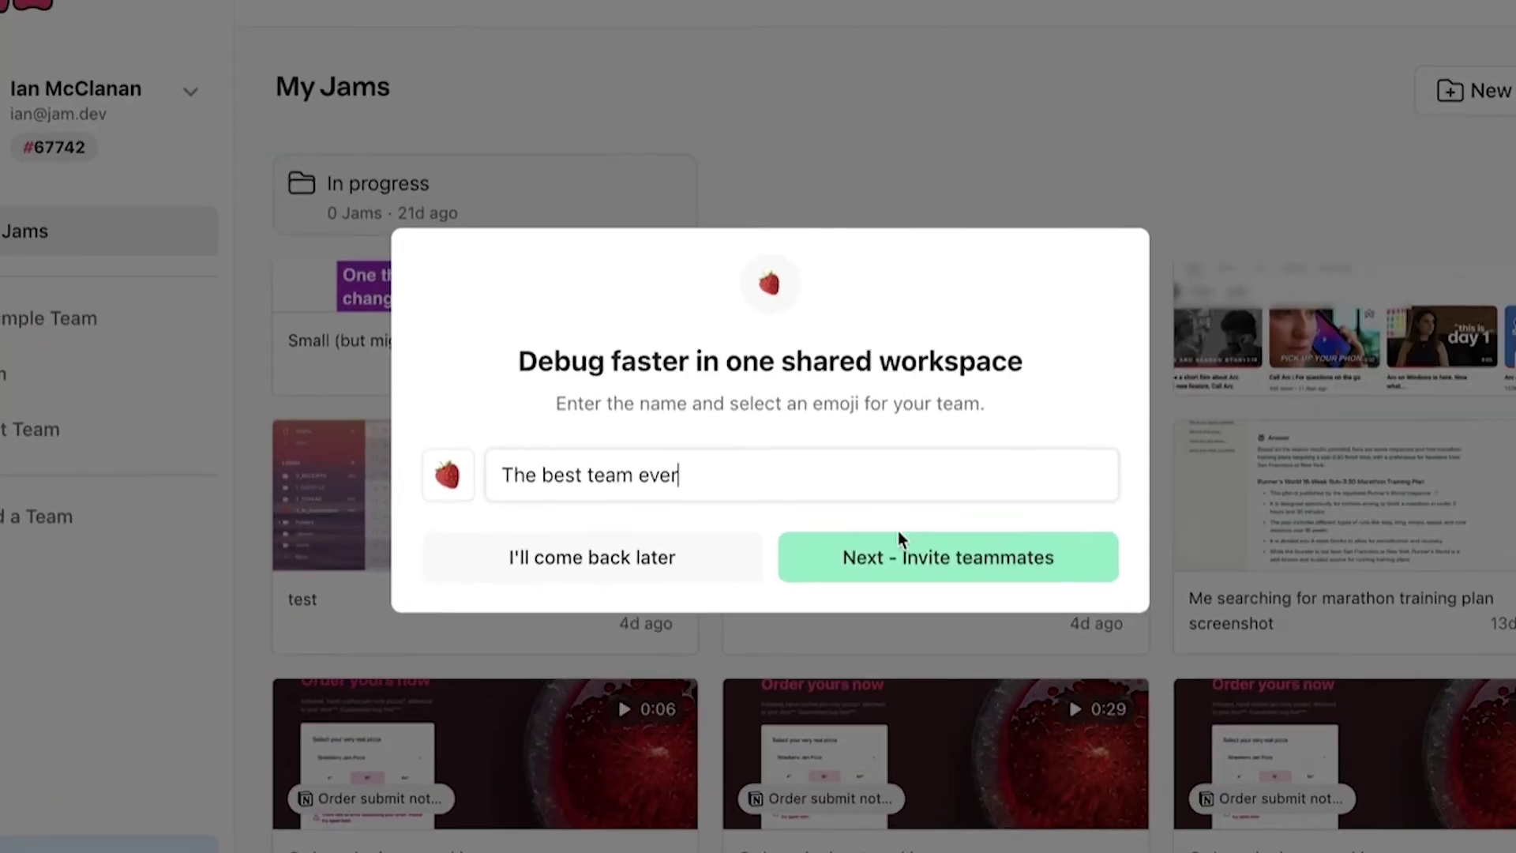
{"action": "left_click", "coordinate": [1347, 358]}
{"action": "type", "text": "todd@example.com"}
{"action": "key", "text": "Tab"}
{"action": "type", "text": "molly@example.com"}
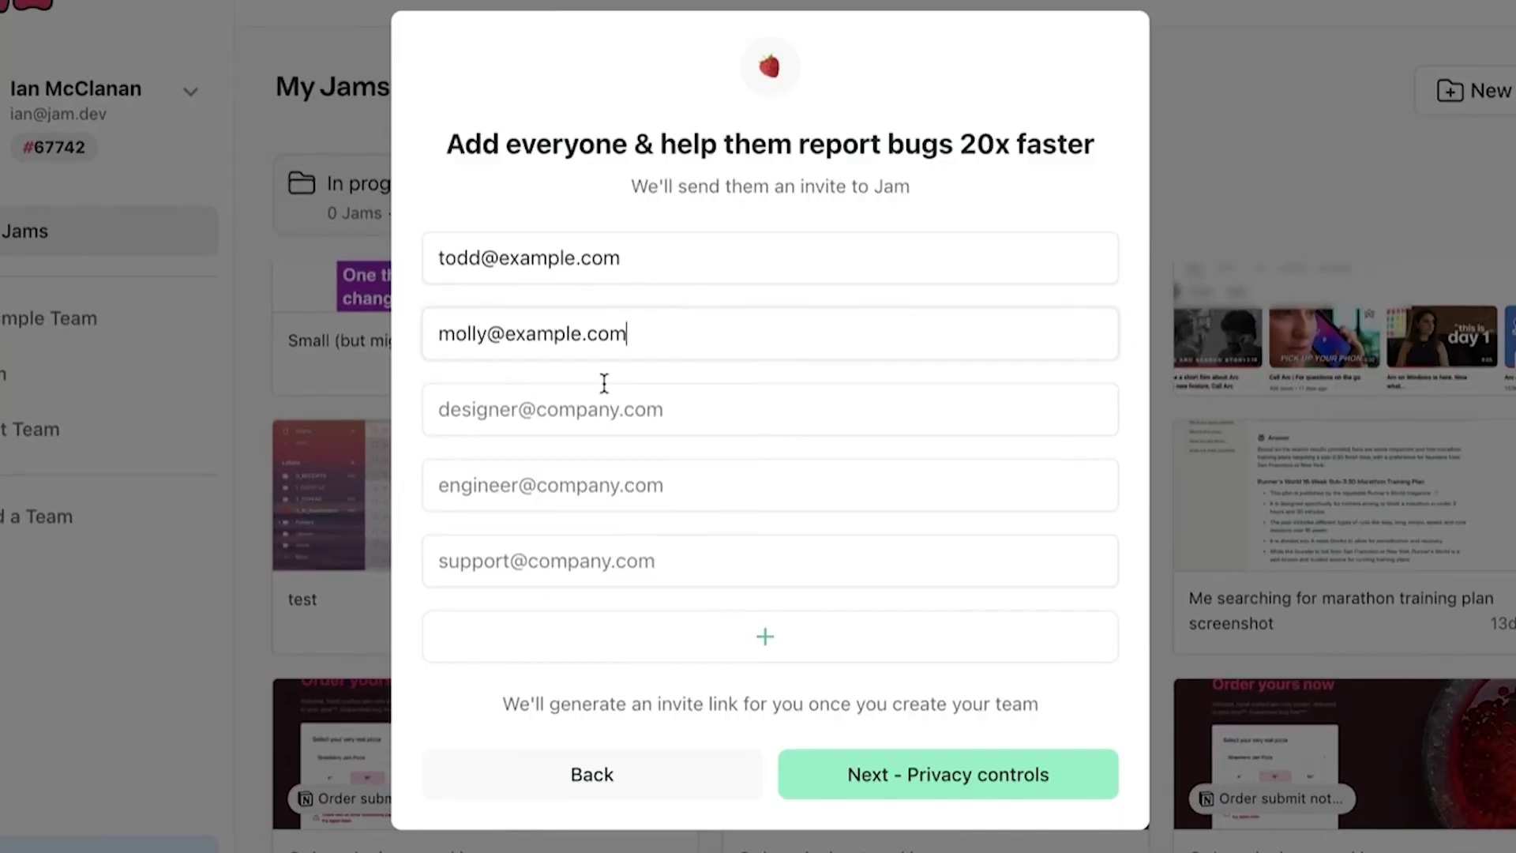
{"action": "left_click", "coordinate": [603, 388]}
{"action": "type", "text": "chris@example.com"}
Step: Keep Jams viewable by anyone with the link, create the team and copy its invite link
{"action": "left_click", "coordinate": [958, 777]}
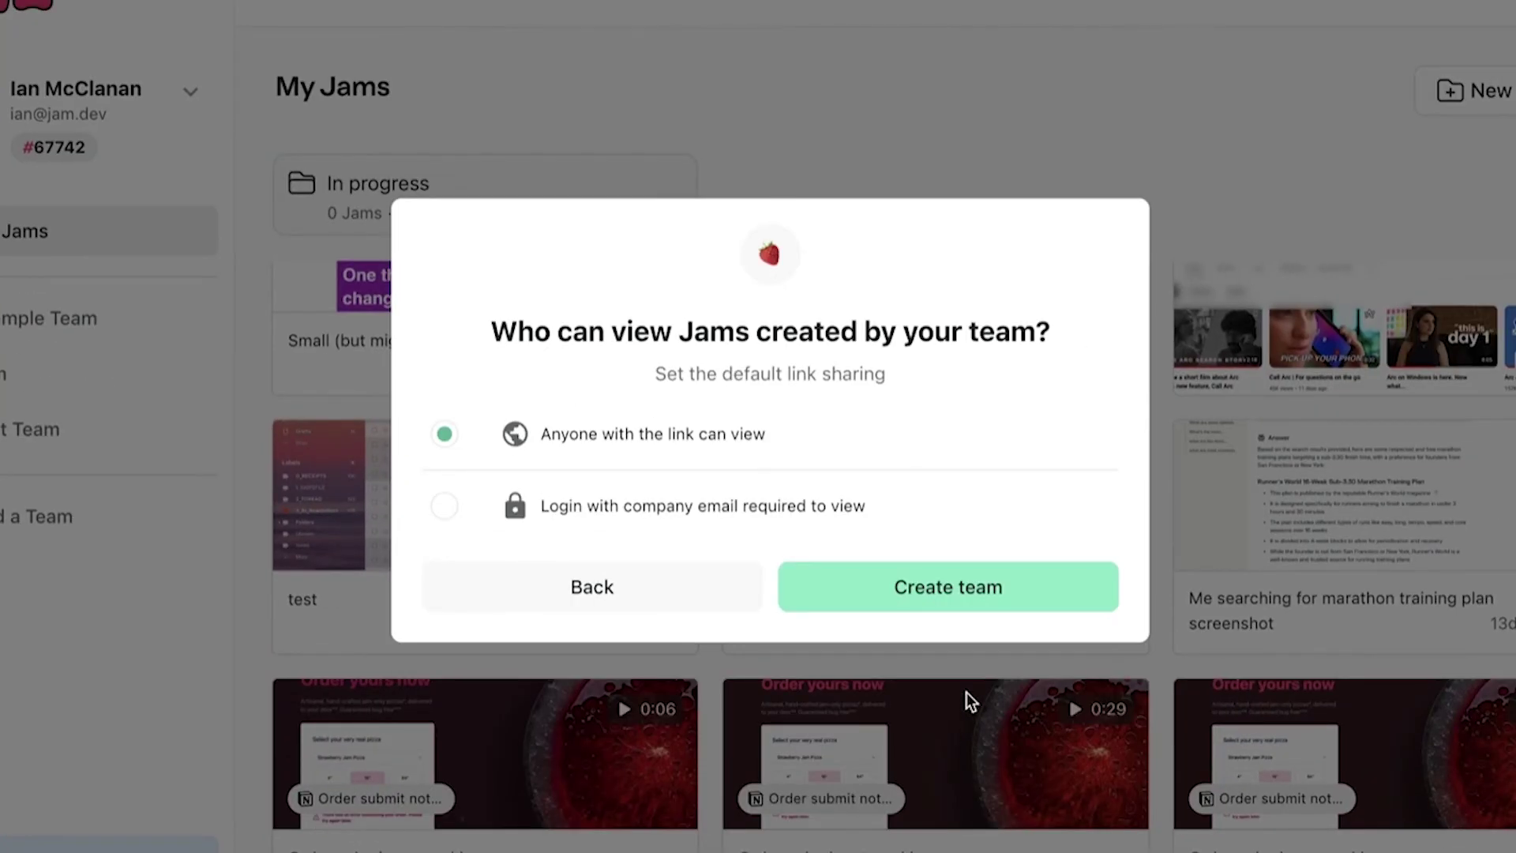
{"action": "left_click", "coordinate": [957, 595]}
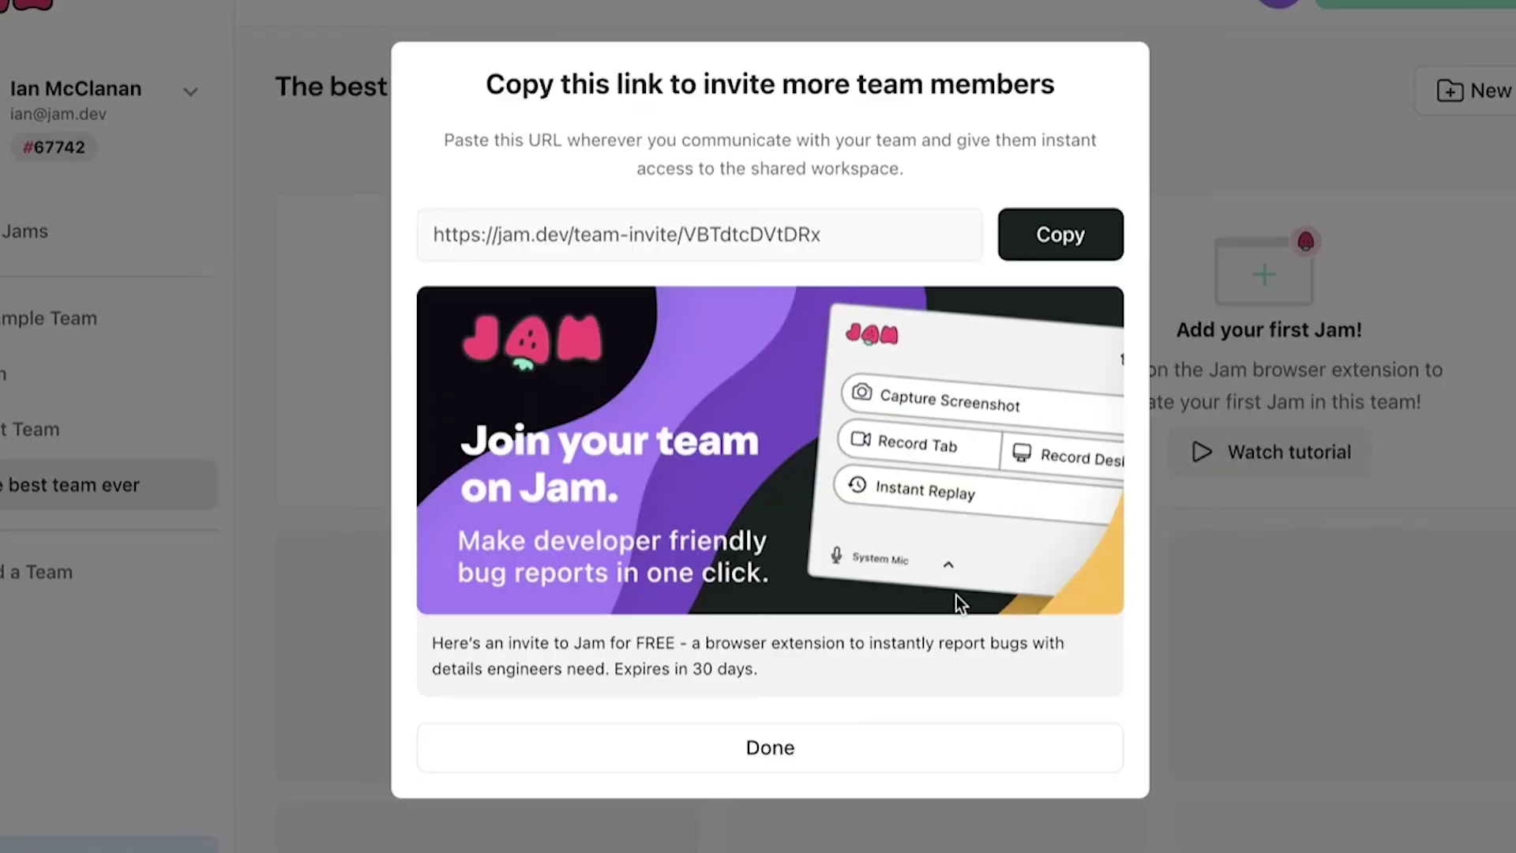
{"action": "left_click", "coordinate": [1061, 237]}
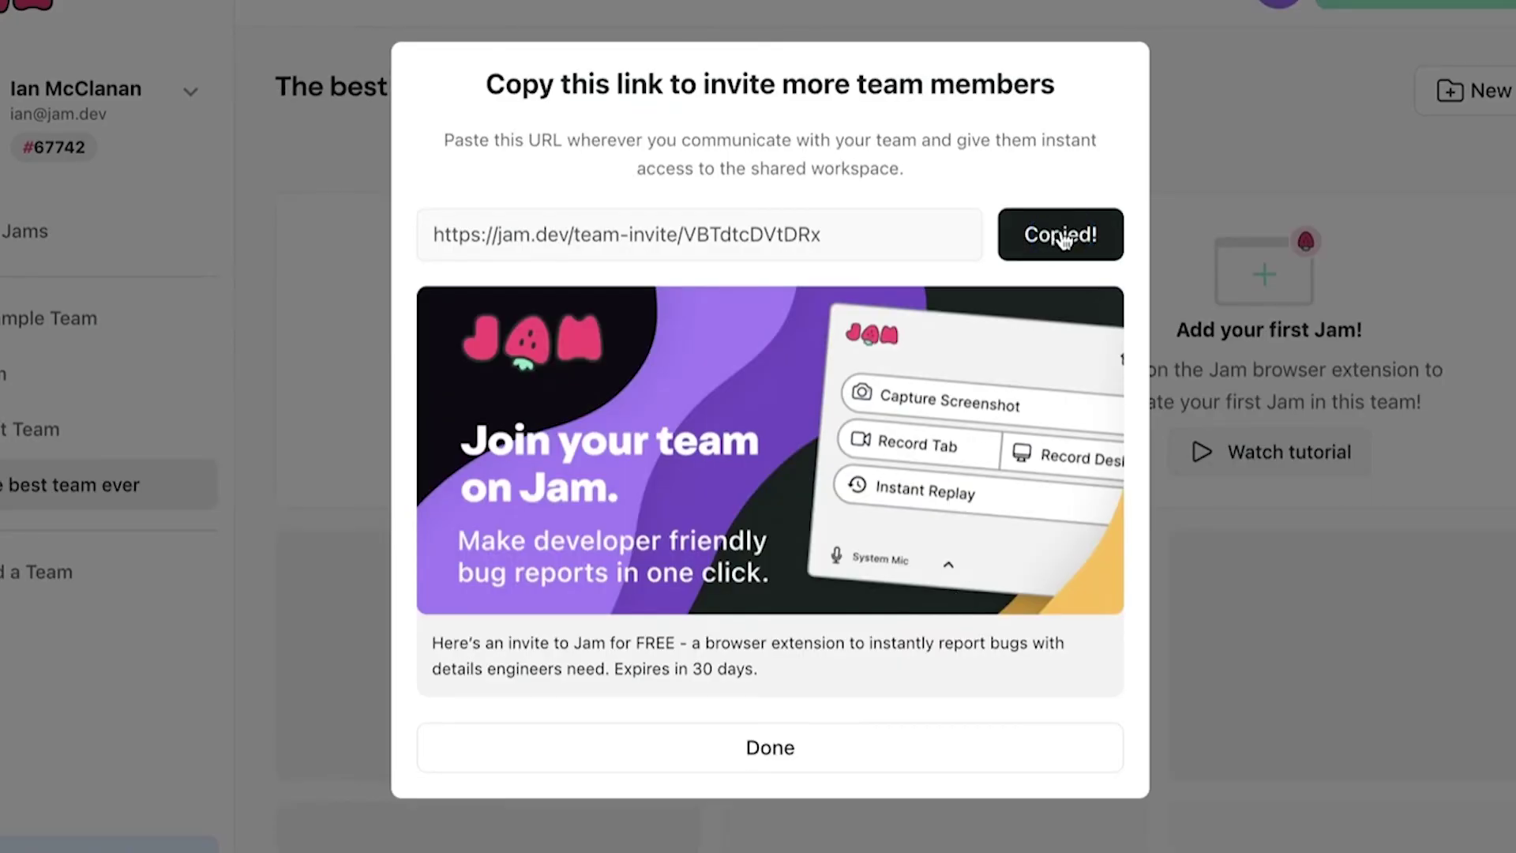